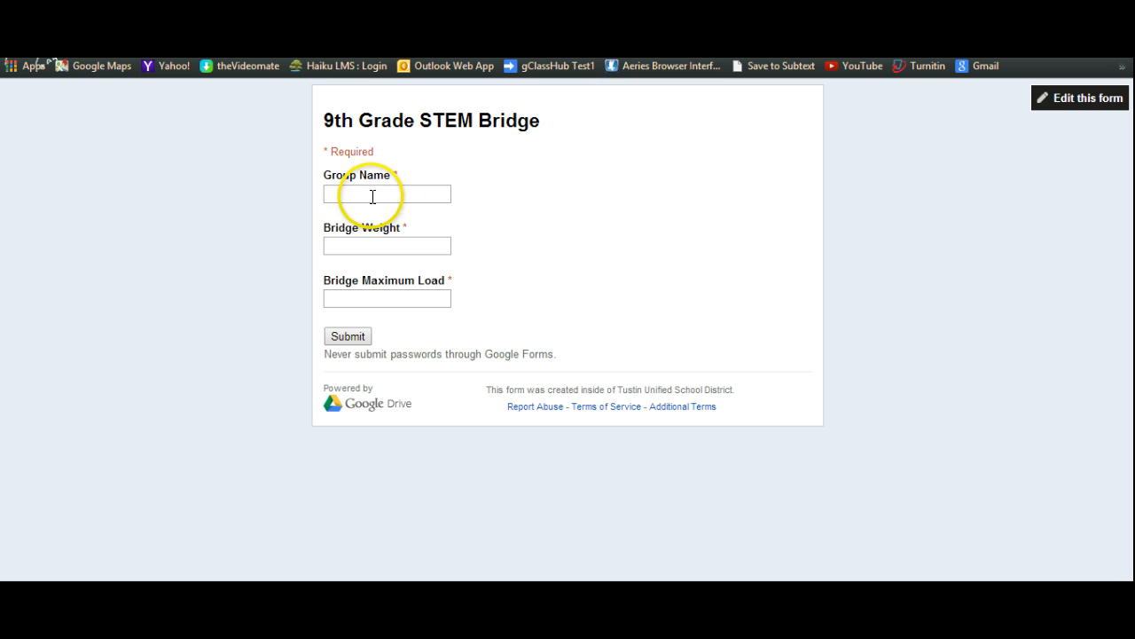
- Submit a form response with group name P5 G6, bridge weight 4.2 and bridge maximum load 5.3, and reopen a blank form
{"action": "left_click", "coordinate": [373, 195]}
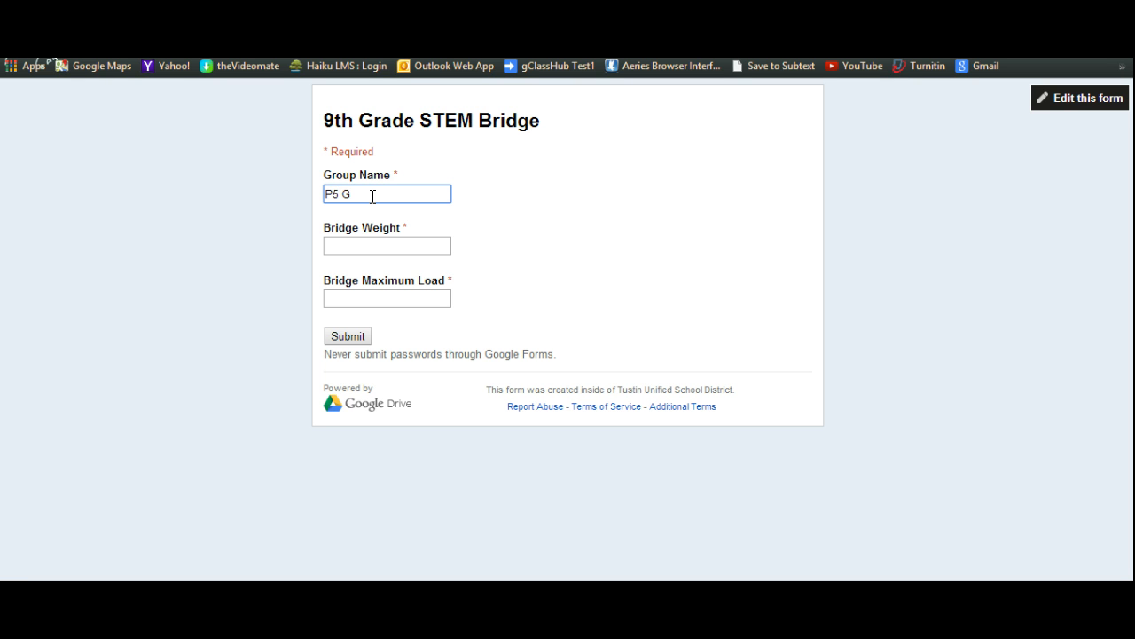
{"action": "left_click", "coordinate": [375, 244]}
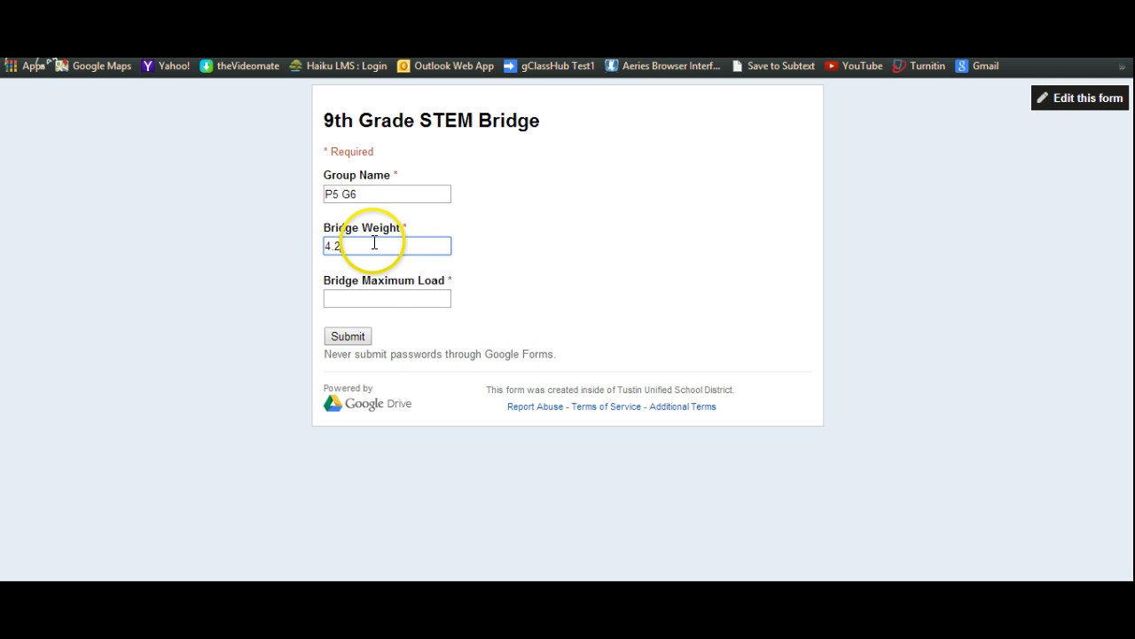
{"action": "left_click", "coordinate": [377, 297]}
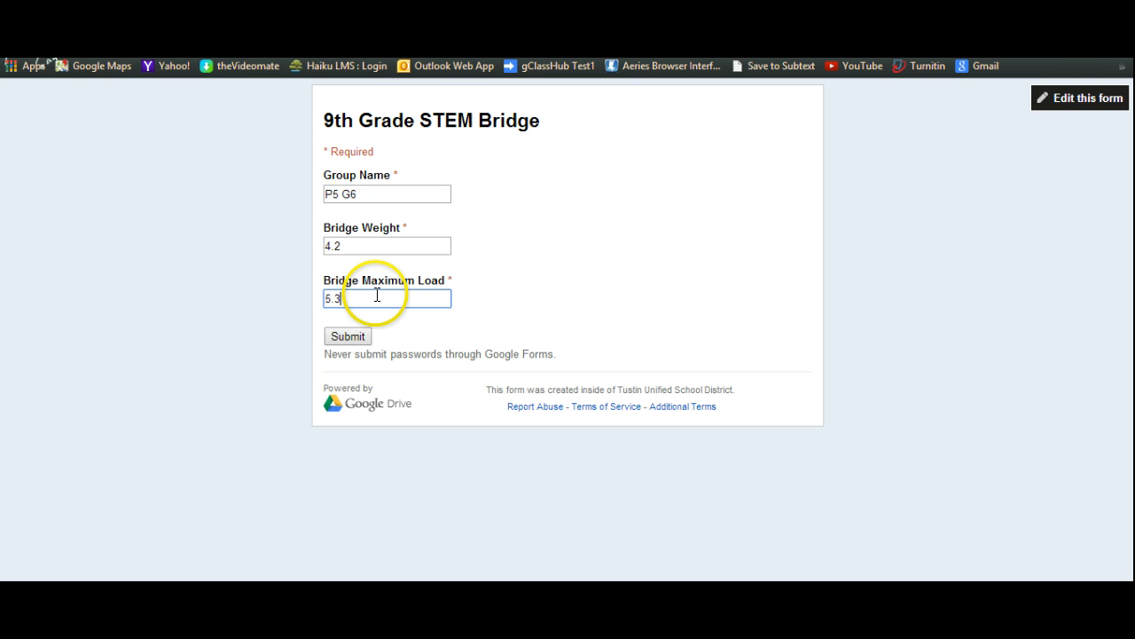
{"action": "left_click", "coordinate": [355, 338]}
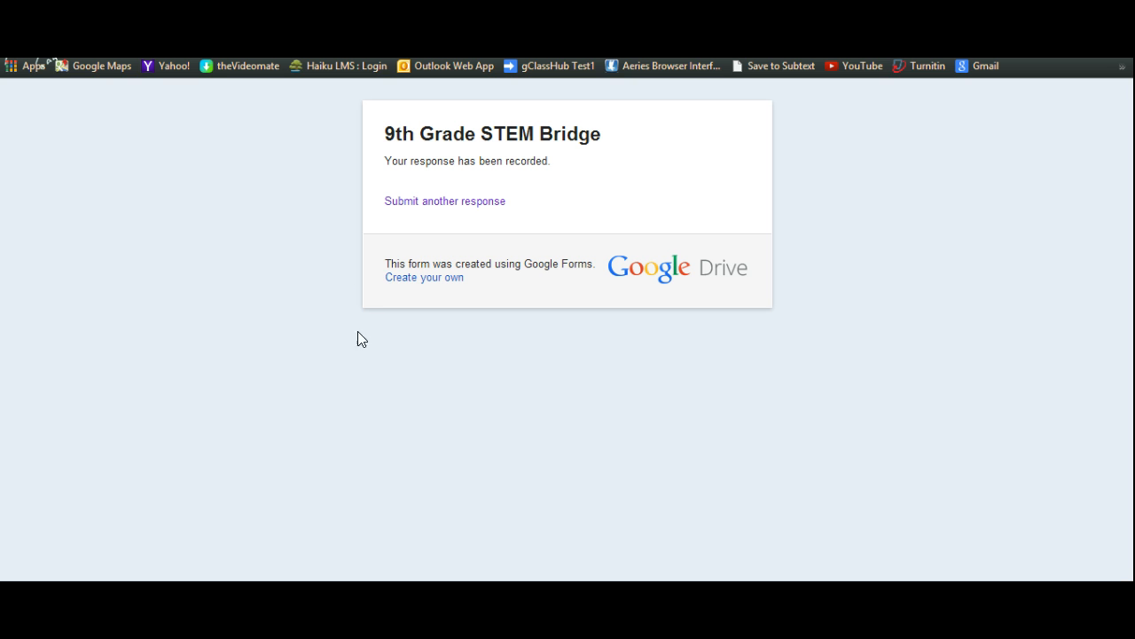
{"action": "left_click", "coordinate": [437, 204]}
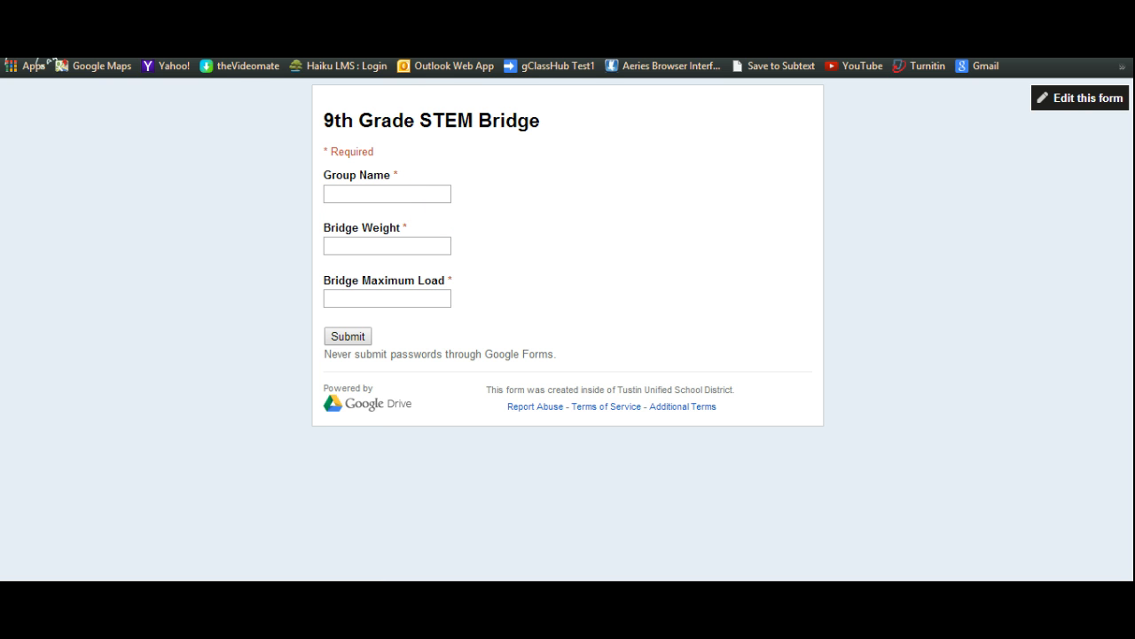
- In the form's responses spreadsheet, fill the Efficiency Rating formula from E2 down through E12
{"action": "left_click", "coordinate": [388, 20]}
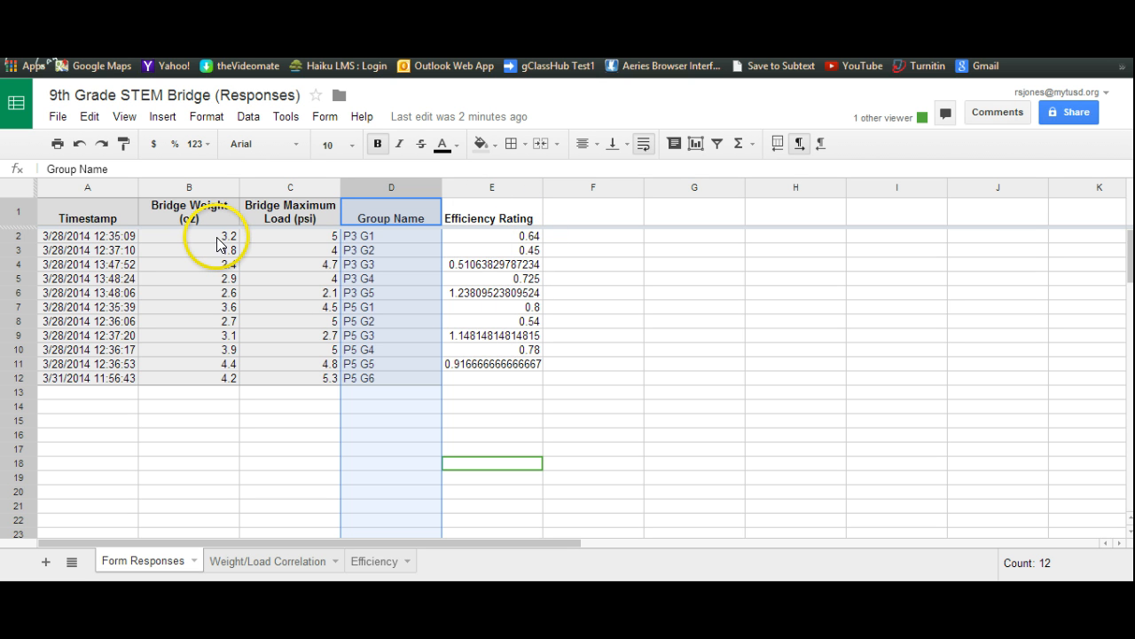
{"action": "left_click", "coordinate": [461, 236]}
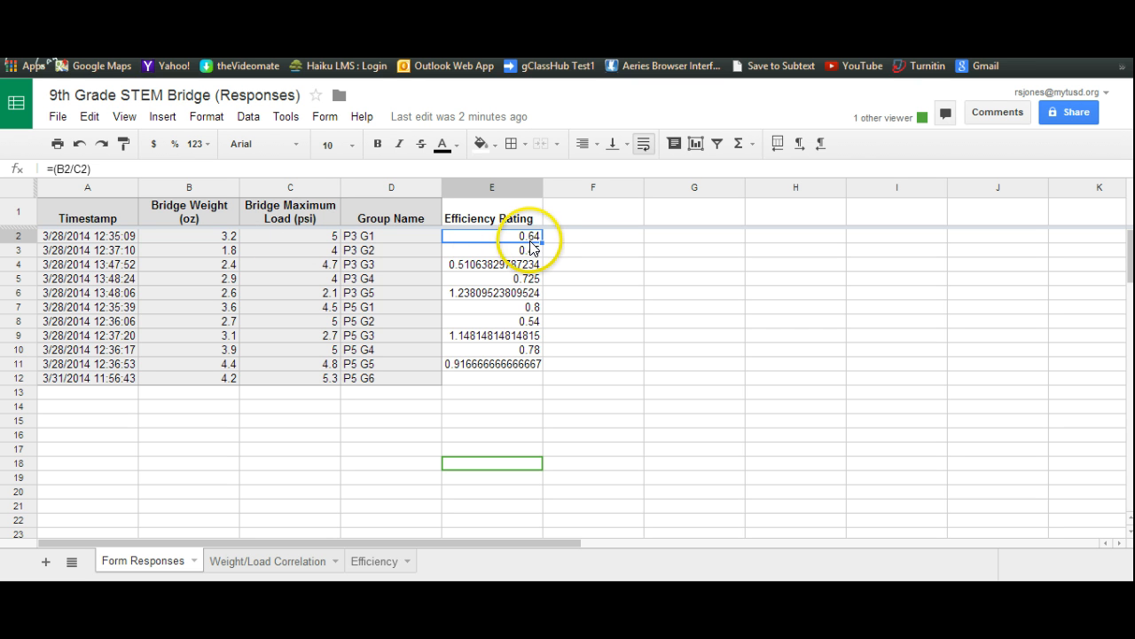
{"action": "left_click_drag", "start_coordinate": [530, 241], "coordinate": [538, 381]}
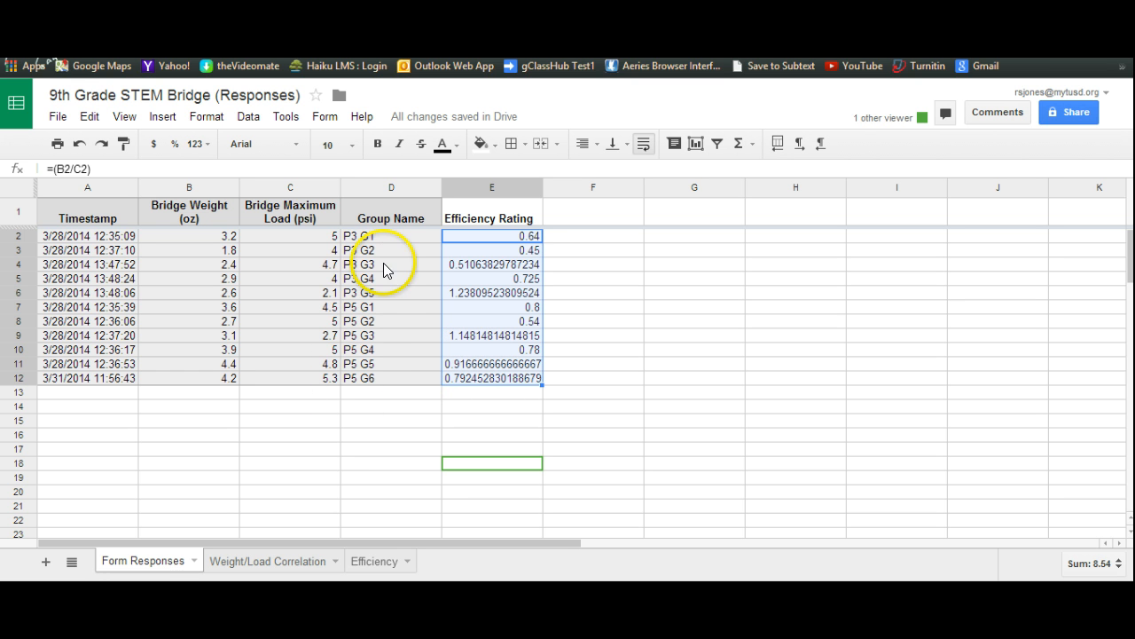
- Sort the response rows by the Group Name column from A to Z
{"action": "left_click", "coordinate": [389, 188]}
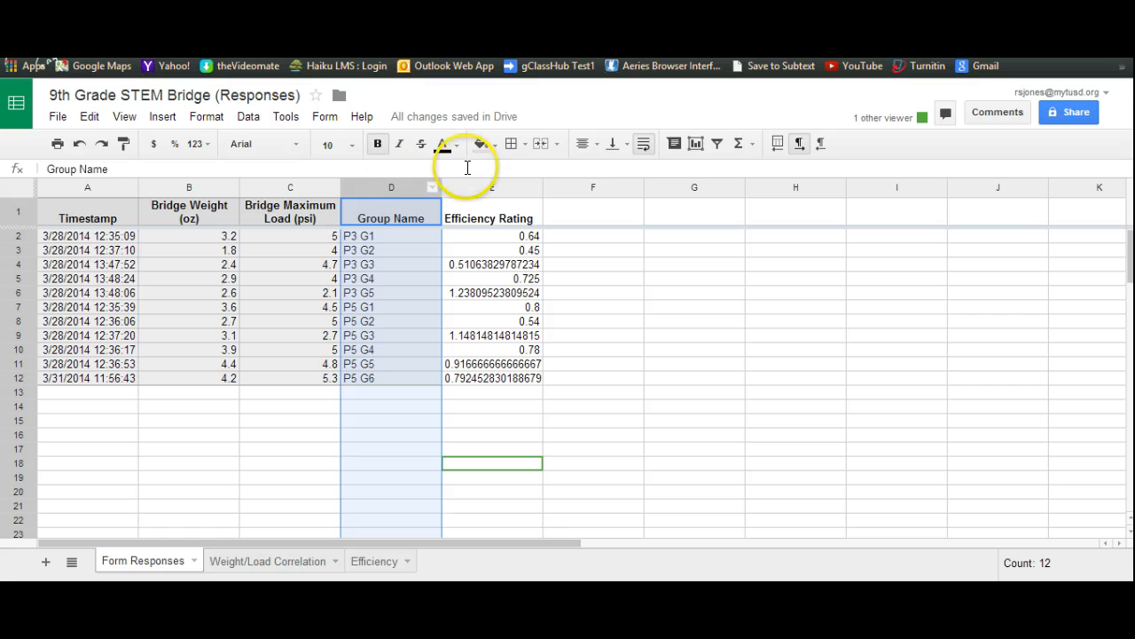
{"action": "right_click", "coordinate": [409, 187]}
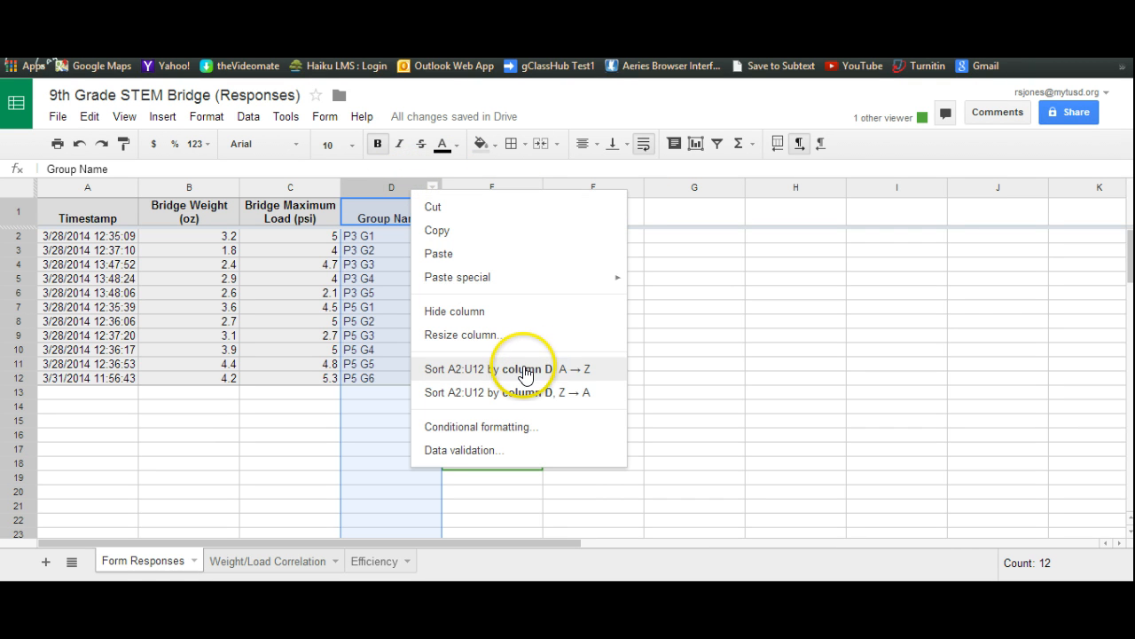
{"action": "left_click", "coordinate": [537, 369]}
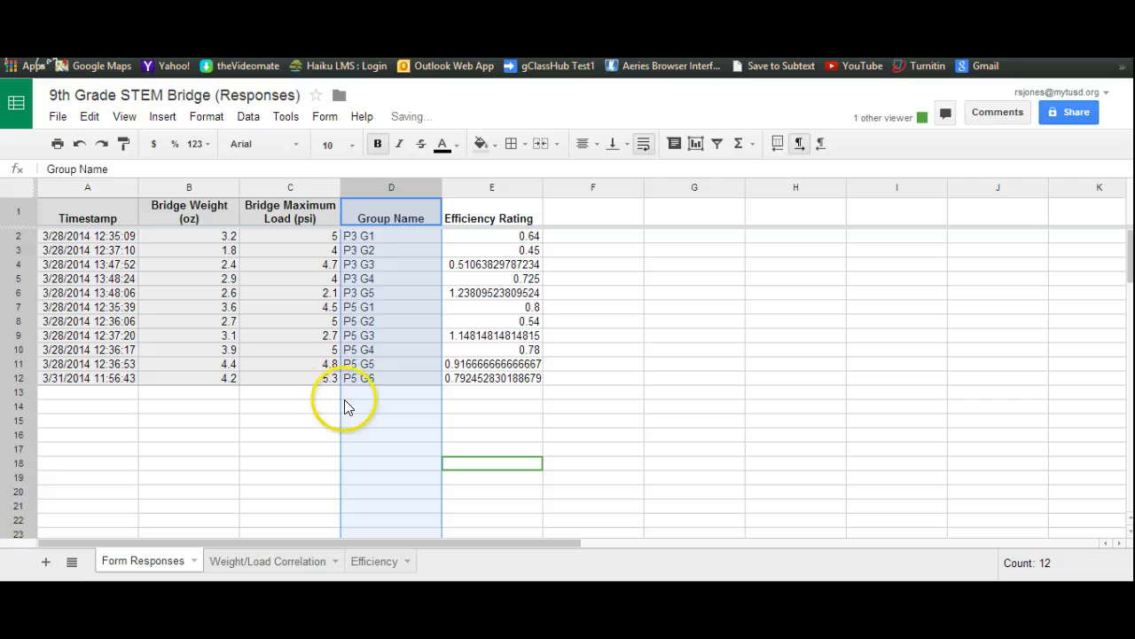
{"action": "left_click", "coordinate": [295, 406]}
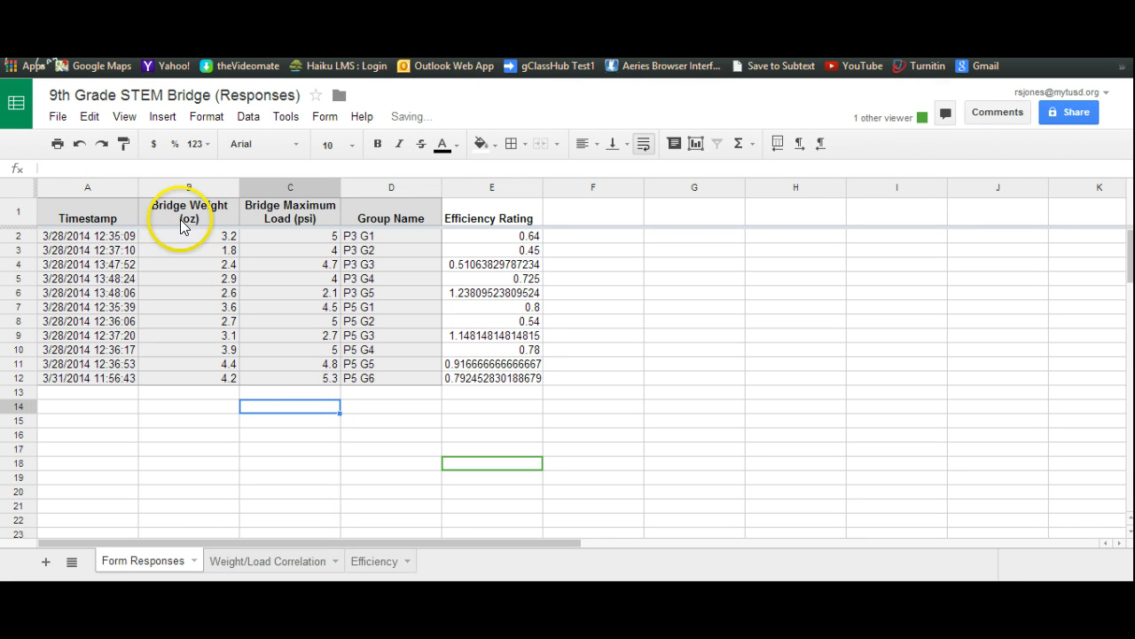
- Start a new chart from the bridge weight and maximum load data in B1:C12 and make it a straight line chart
{"action": "left_click", "coordinate": [232, 213]}
{"action": "left_click_drag", "start_coordinate": [233, 213], "coordinate": [299, 375]}
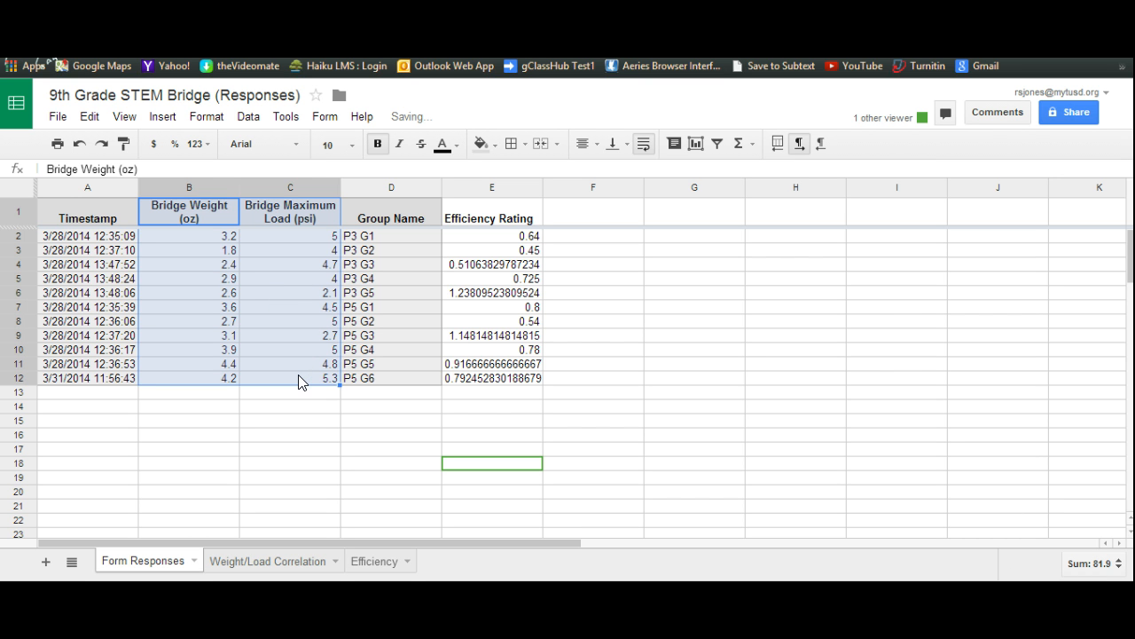
{"action": "left_click", "coordinate": [164, 117]}
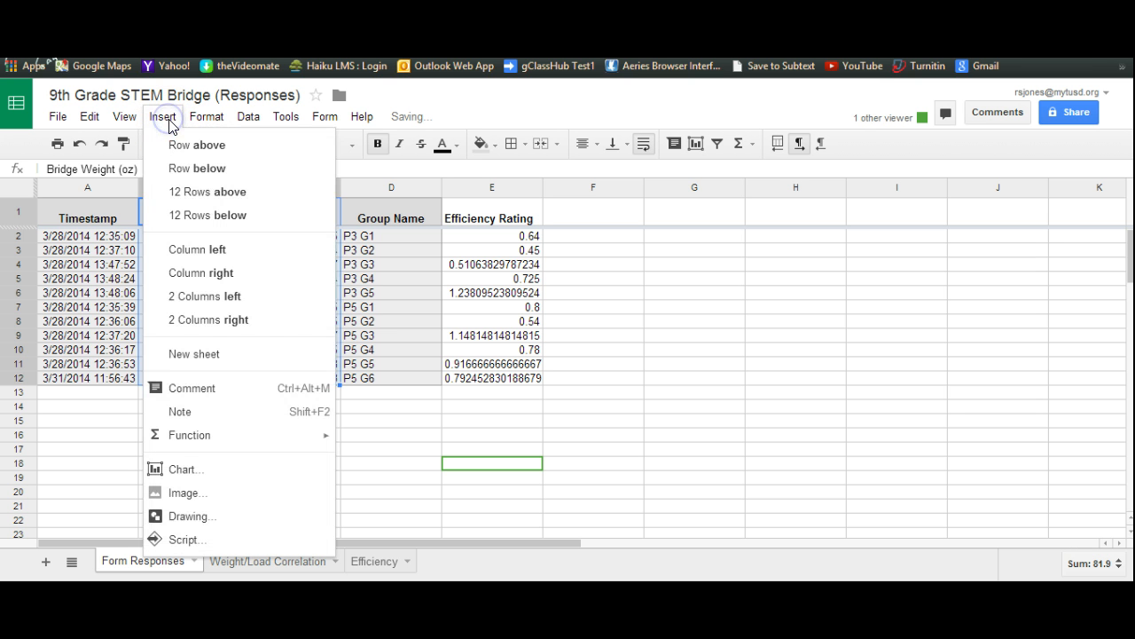
{"action": "left_click", "coordinate": [180, 469]}
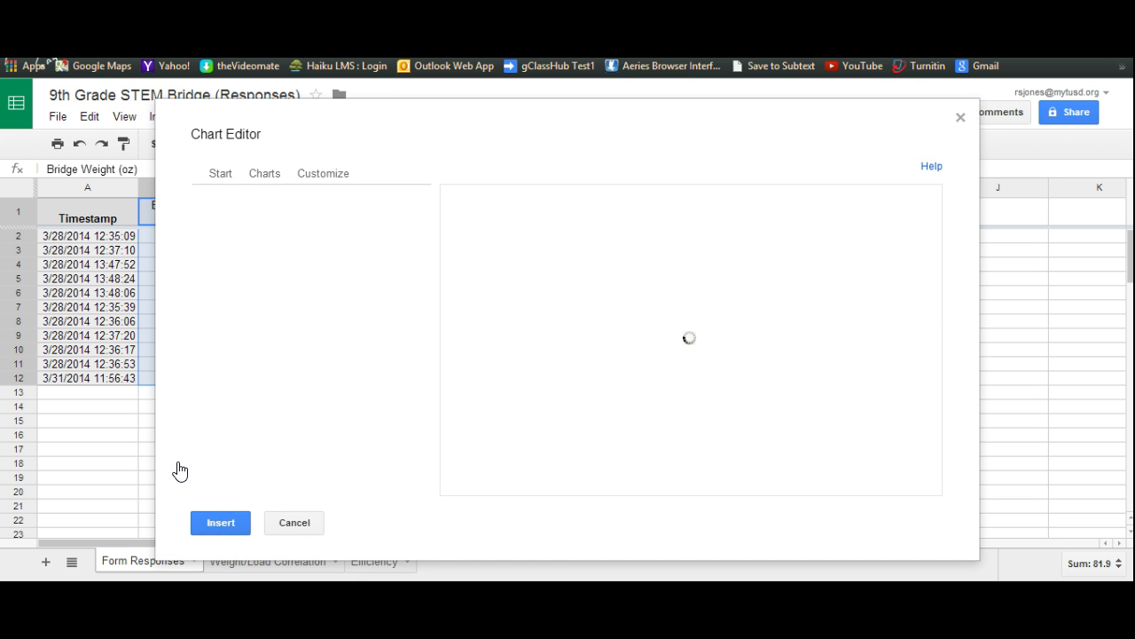
{"action": "left_click", "coordinate": [268, 178]}
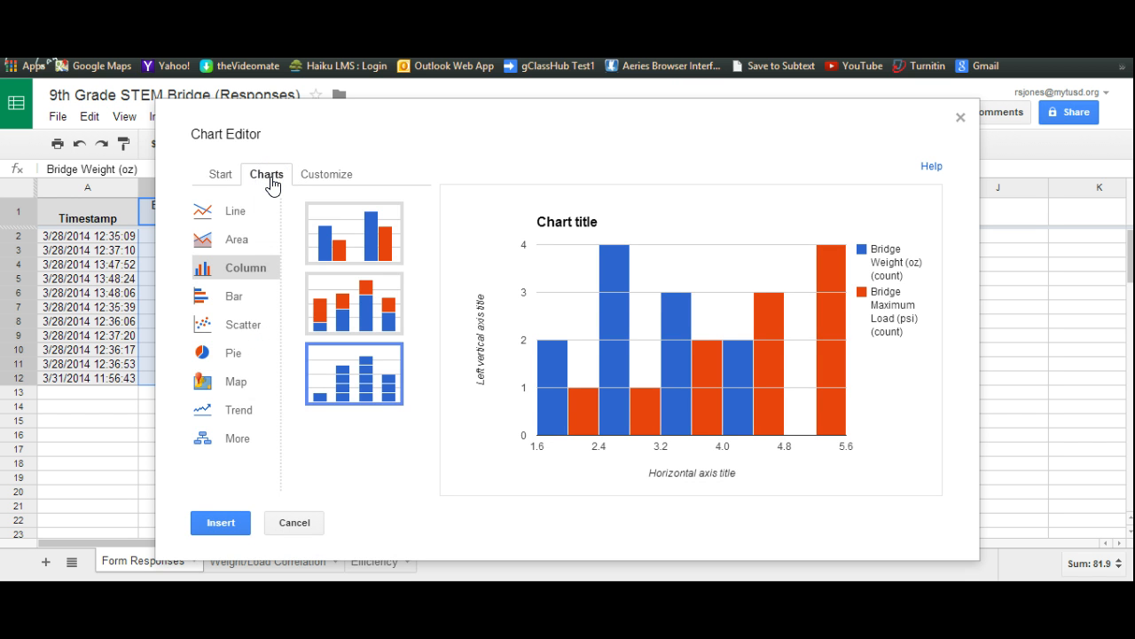
{"action": "left_click", "coordinate": [248, 211]}
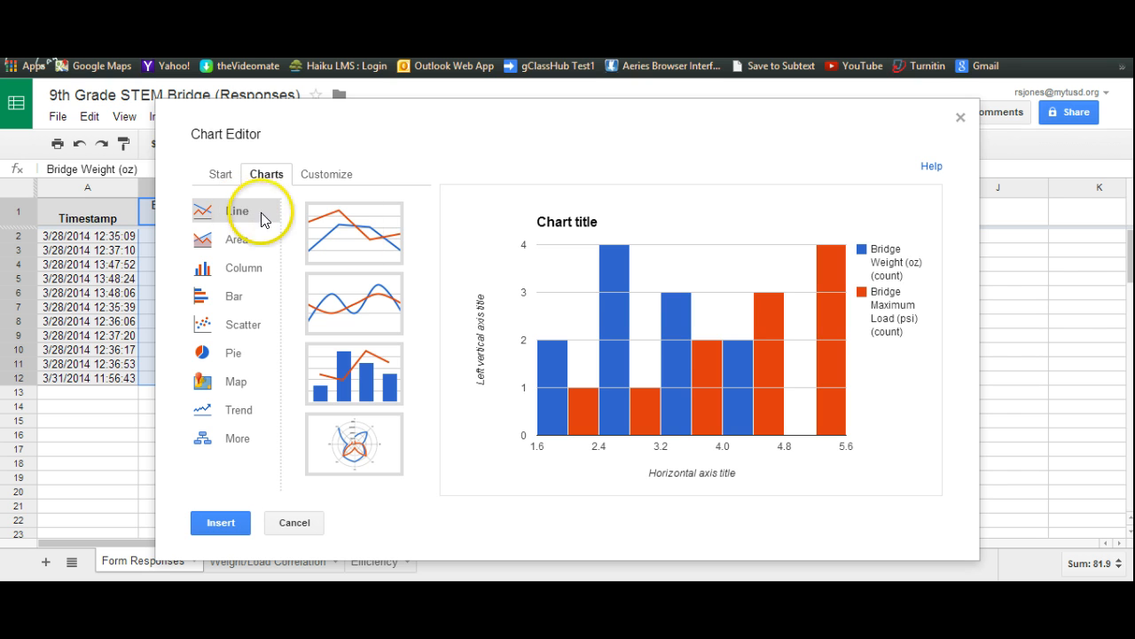
{"action": "left_click", "coordinate": [364, 238]}
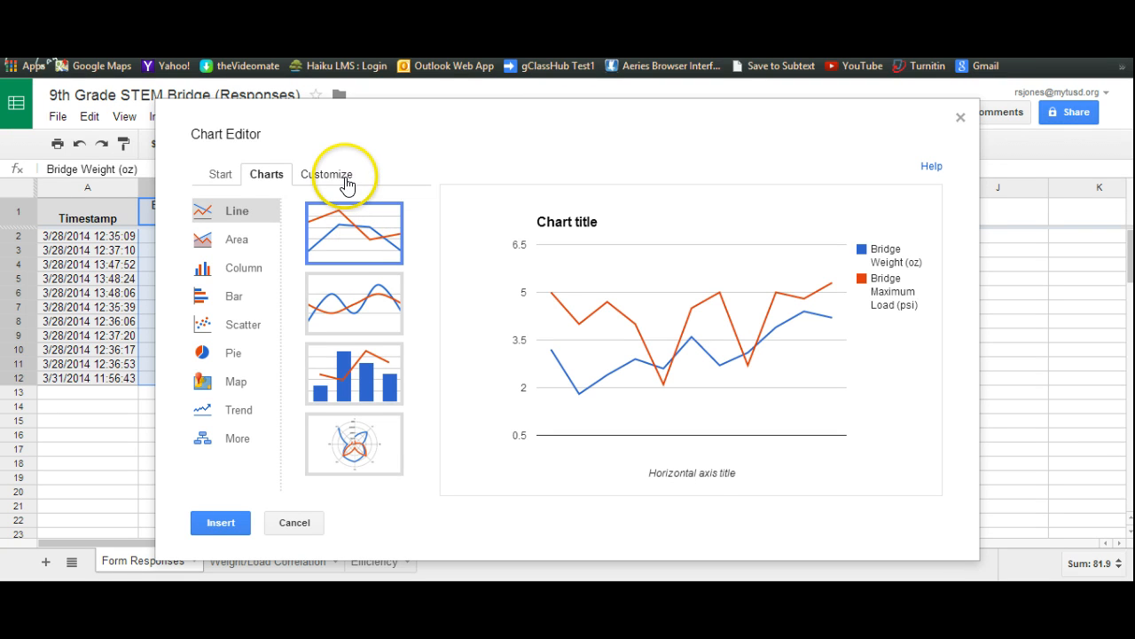
- Add the group names in D1:D12 on the Form Responses sheet as a second data range for the chart
{"action": "left_click", "coordinate": [221, 174]}
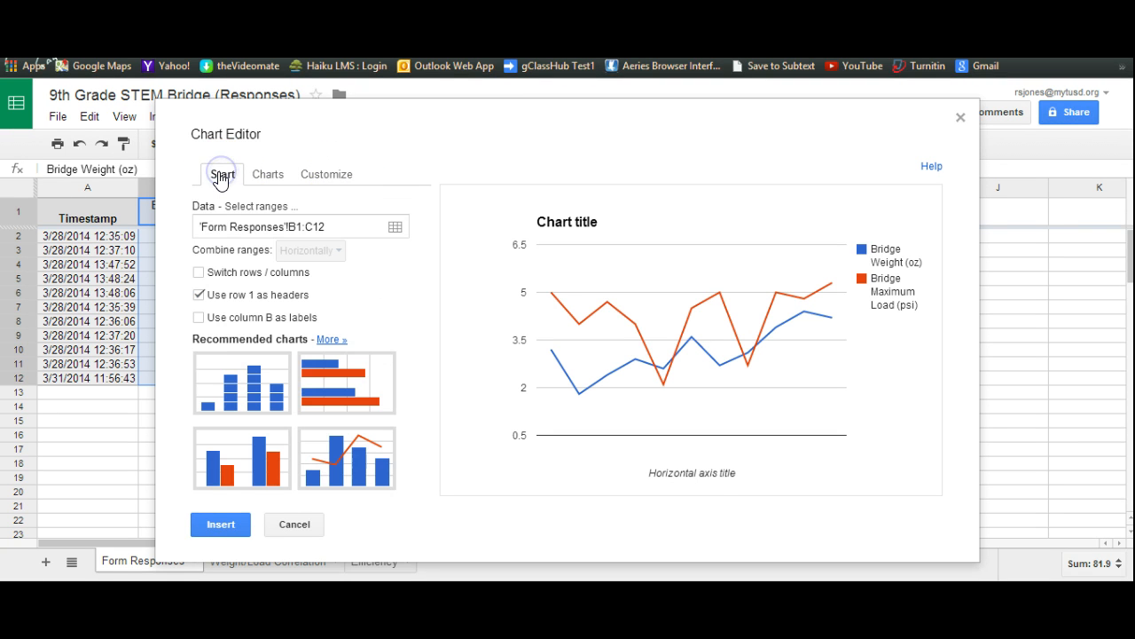
{"action": "left_click", "coordinate": [337, 232]}
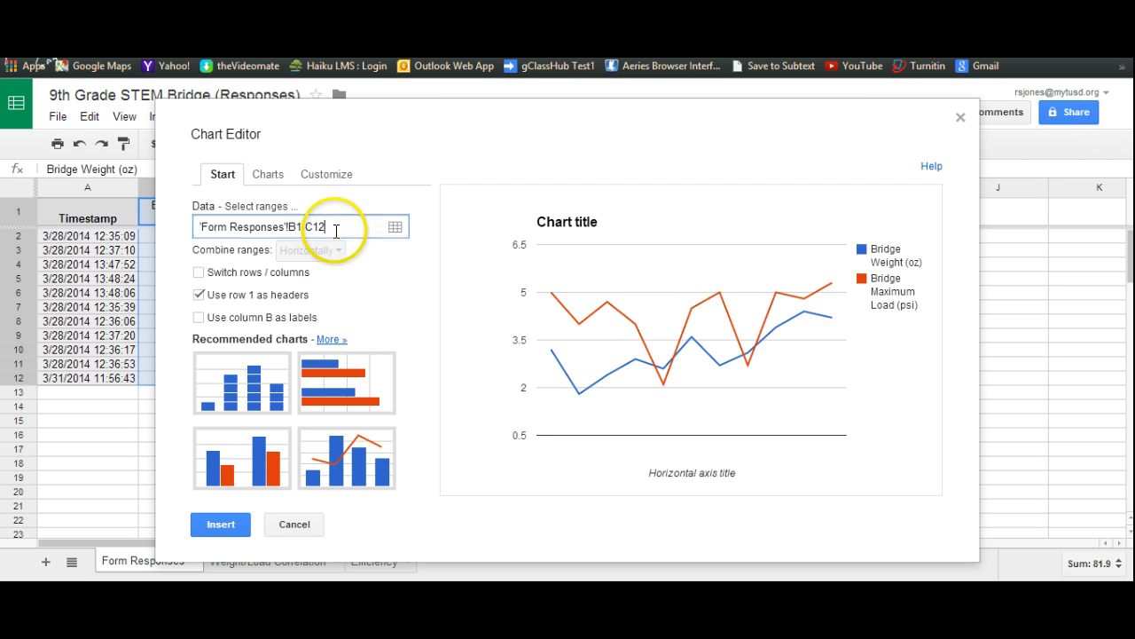
{"action": "left_click", "coordinate": [393, 227]}
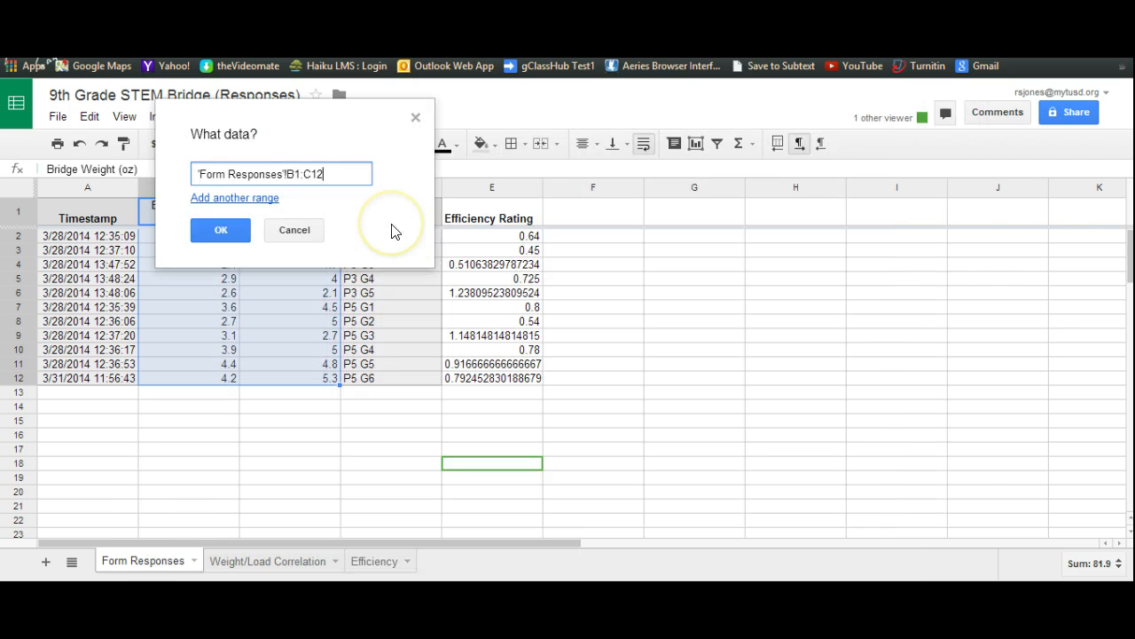
{"action": "left_click", "coordinate": [253, 198]}
{"action": "left_click_drag", "start_coordinate": [234, 112], "coordinate": [718, 242]}
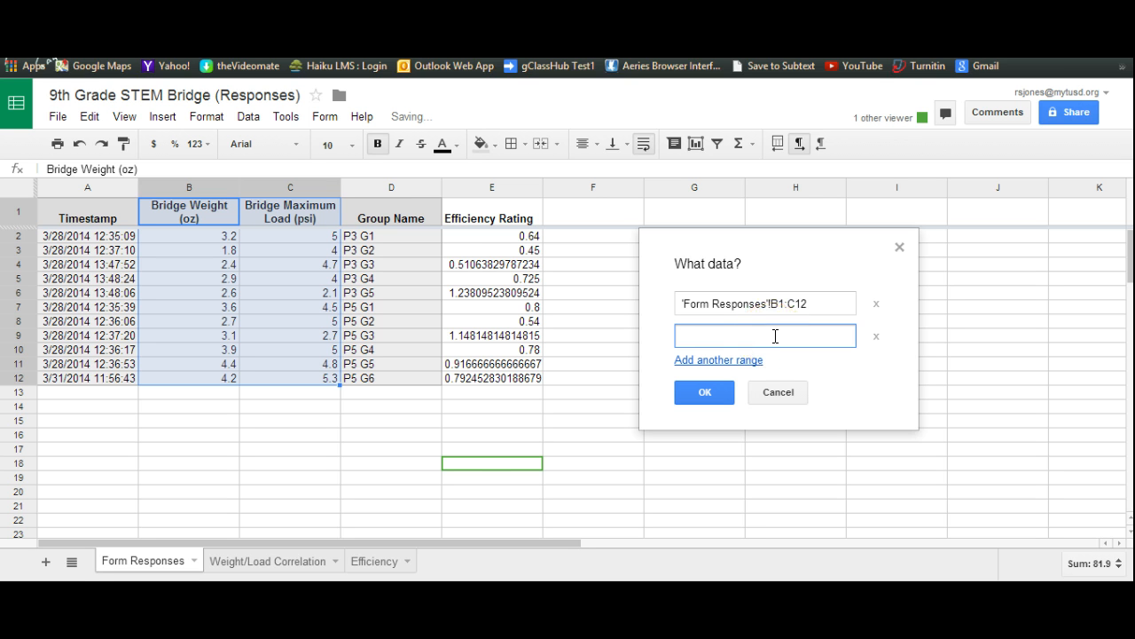
{"action": "left_click", "coordinate": [372, 187]}
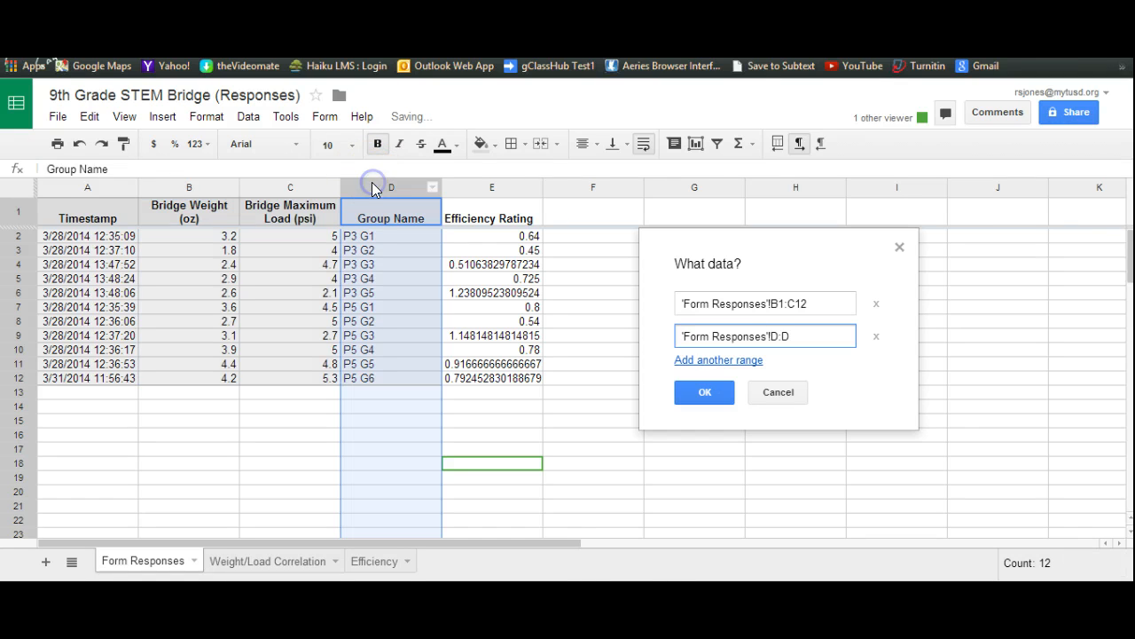
{"action": "left_click", "coordinate": [777, 336]}
{"action": "type", "text": "1"}
{"action": "left_click", "coordinate": [795, 335]}
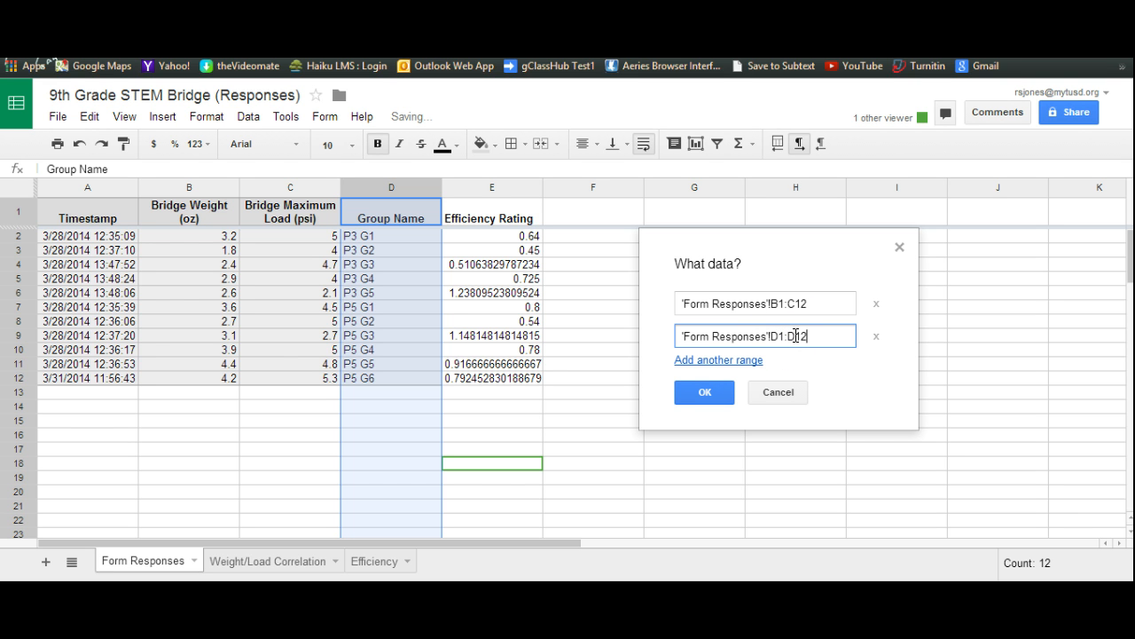
{"action": "type", "text": "12"}
{"action": "left_click", "coordinate": [708, 390]}
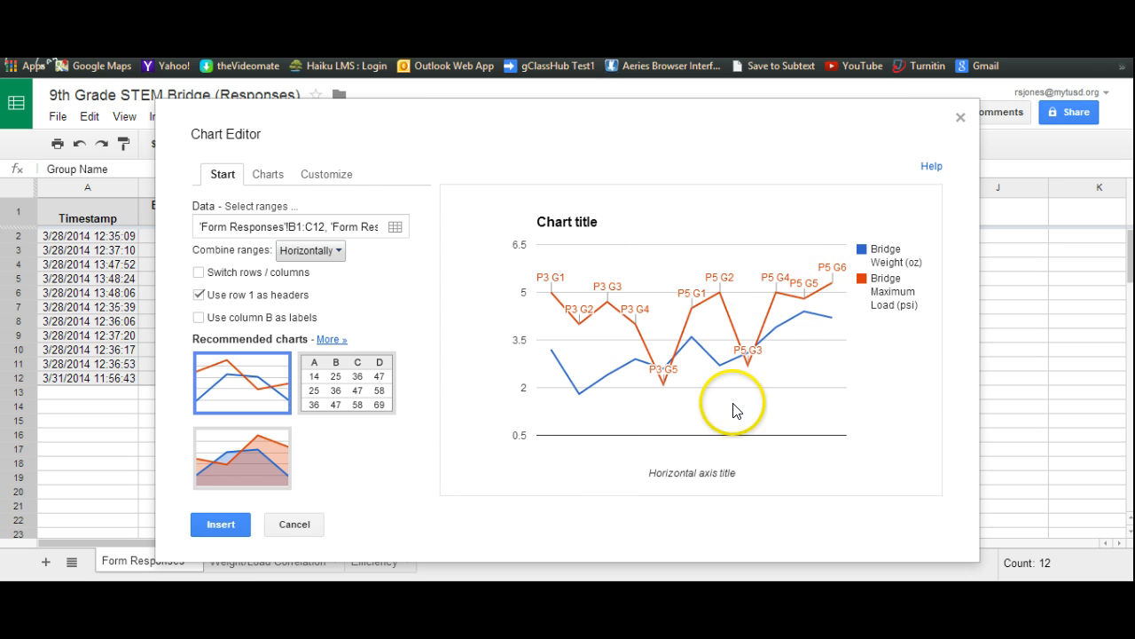
- Set the chart title to "Correlation Between Bridgew Weight and Maximum Load"
{"action": "left_click", "coordinate": [328, 177]}
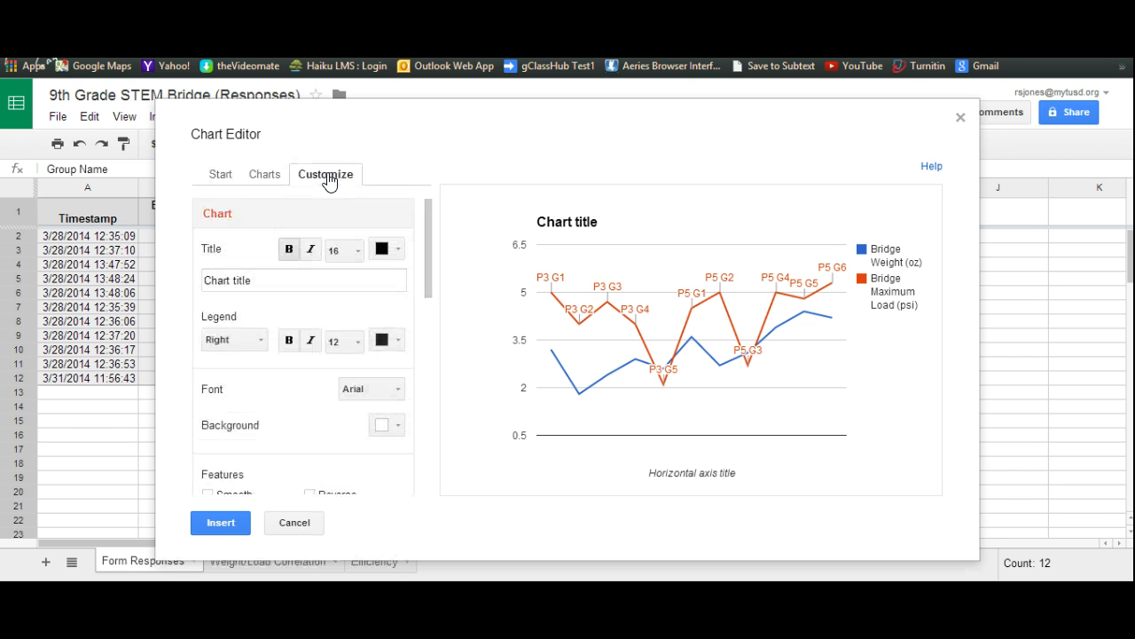
{"action": "left_click_drag", "start_coordinate": [270, 281], "coordinate": [197, 282]}
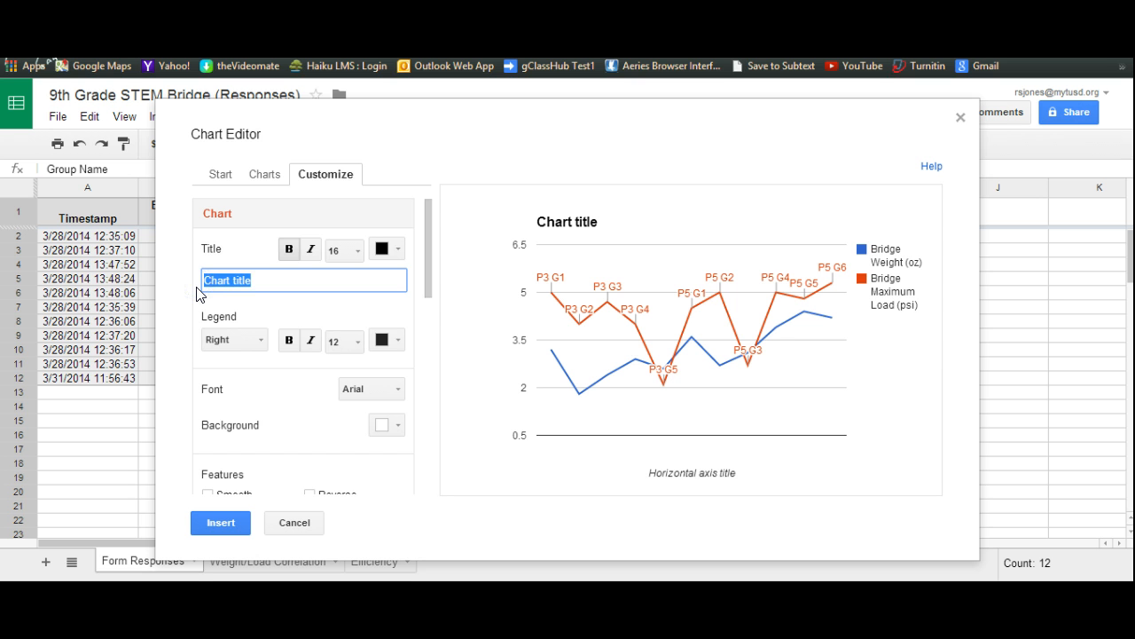
{"action": "type", "text": "C"}
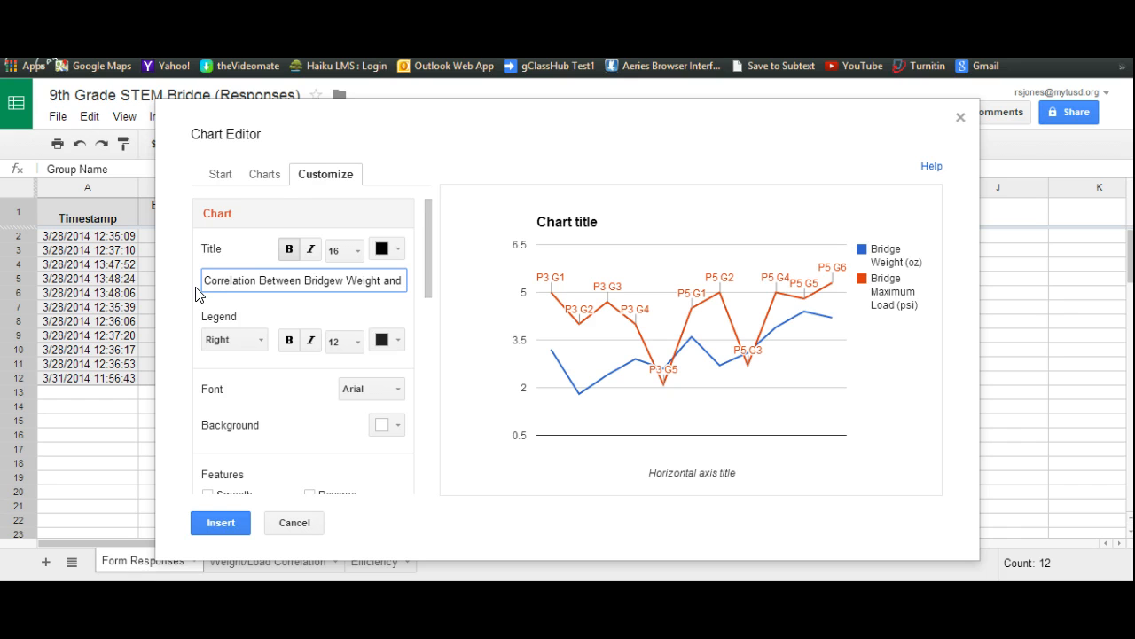
{"action": "type", "text": "Maximum"}
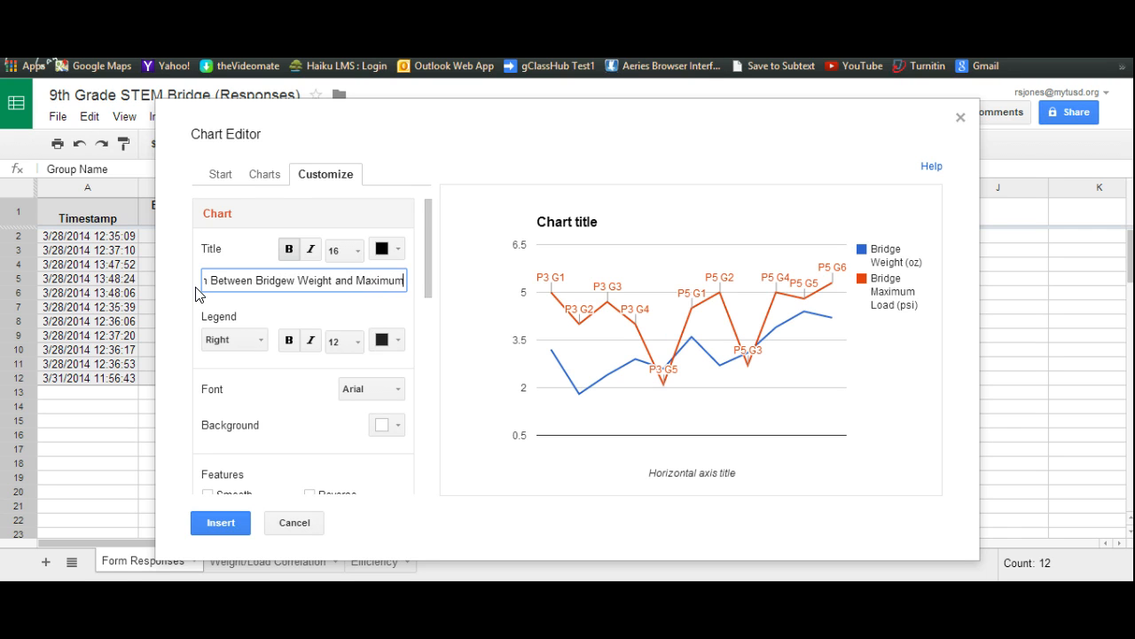
{"action": "type", "text": " Load"}
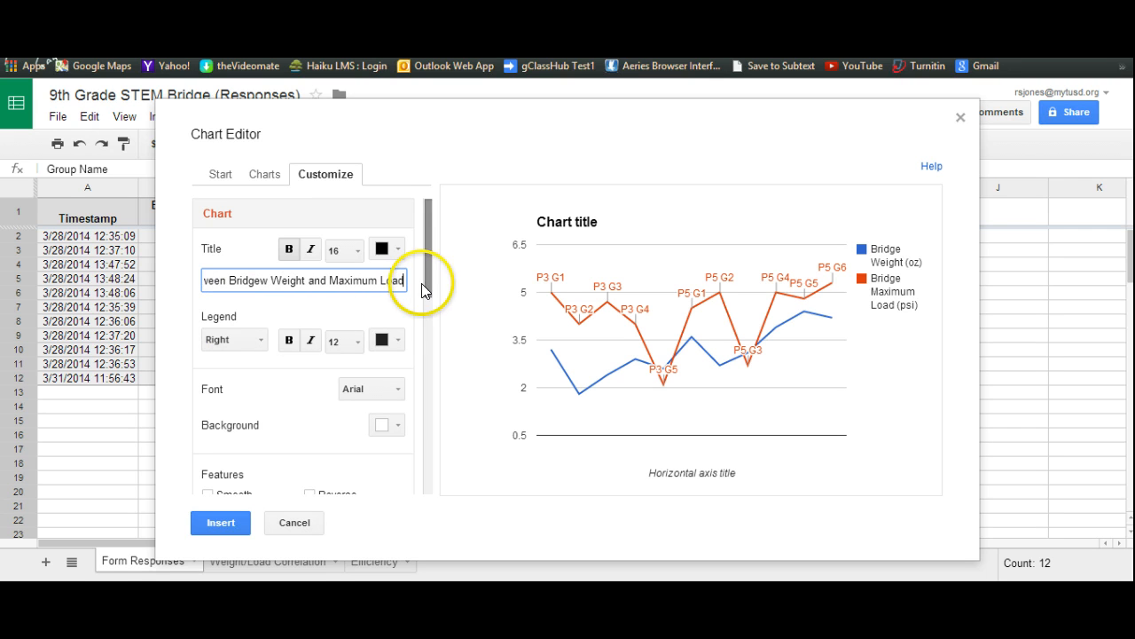
- Change the color of the Bridge Maximum Load (psi) line to black
{"action": "left_click_drag", "start_coordinate": [428, 279], "coordinate": [428, 300]}
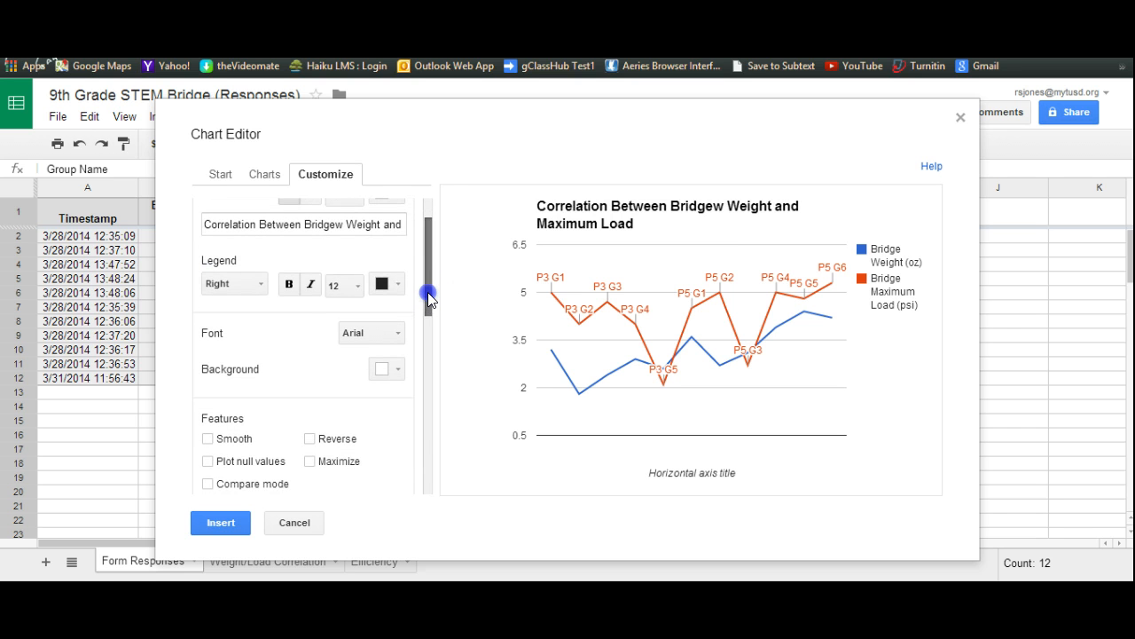
{"action": "left_click_drag", "start_coordinate": [429, 300], "coordinate": [425, 360]}
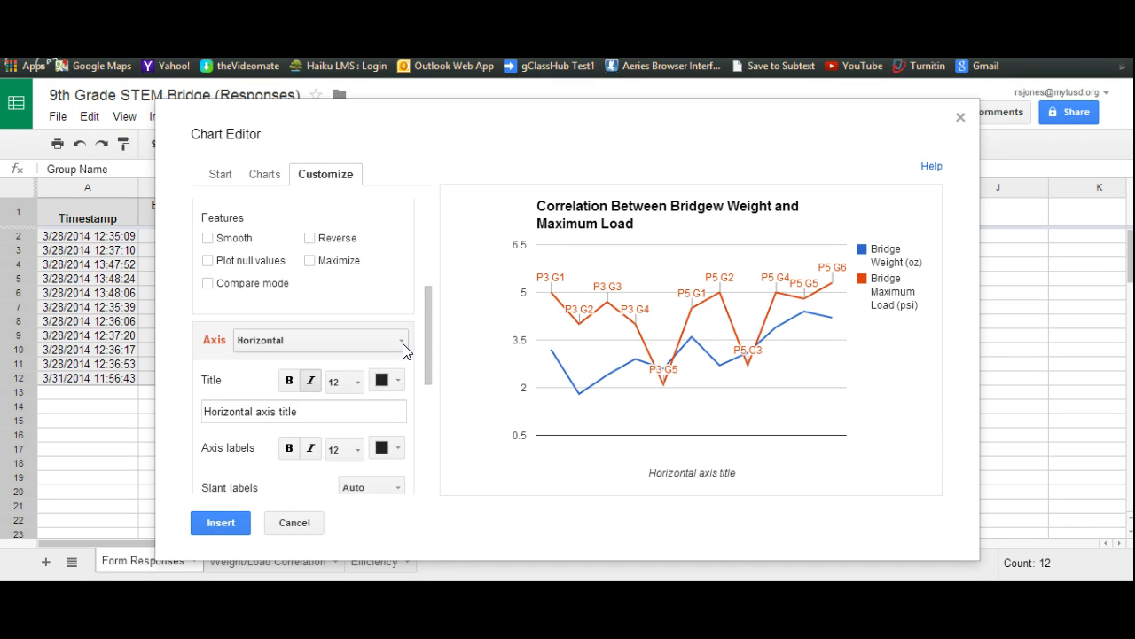
{"action": "left_click", "coordinate": [402, 343]}
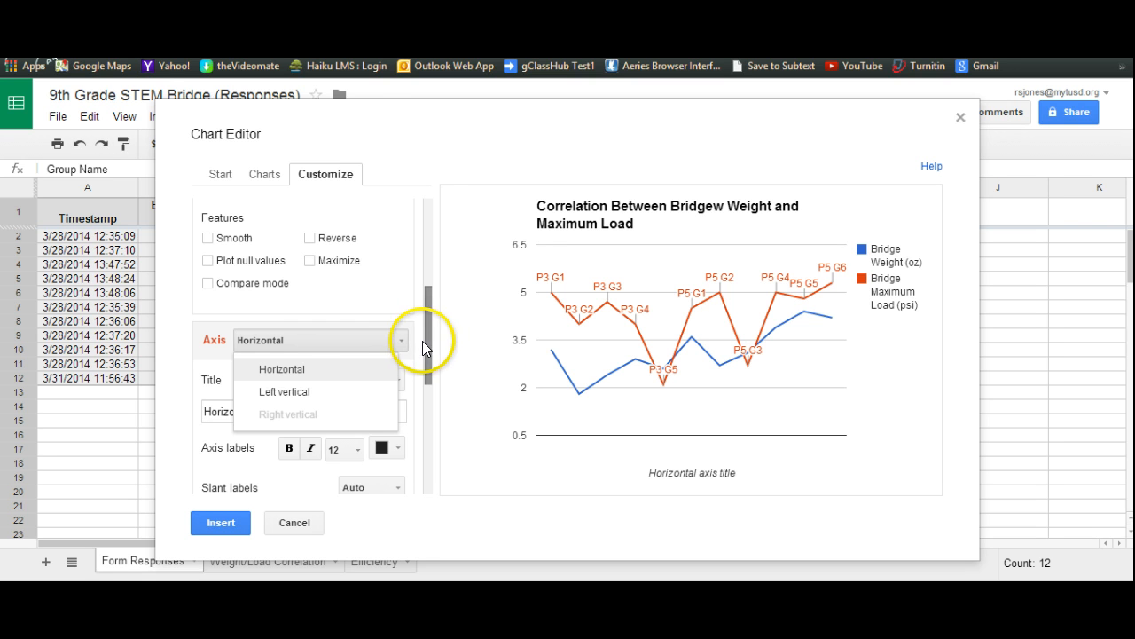
{"action": "left_click_drag", "start_coordinate": [427, 343], "coordinate": [431, 397]}
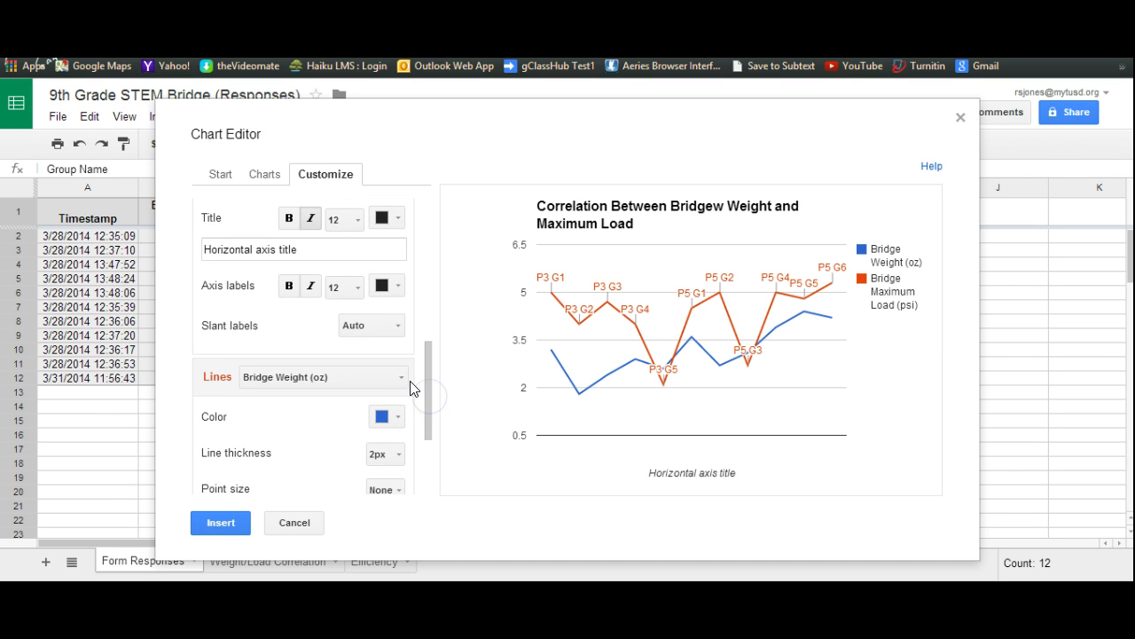
{"action": "left_click", "coordinate": [403, 378]}
{"action": "left_click", "coordinate": [394, 431]}
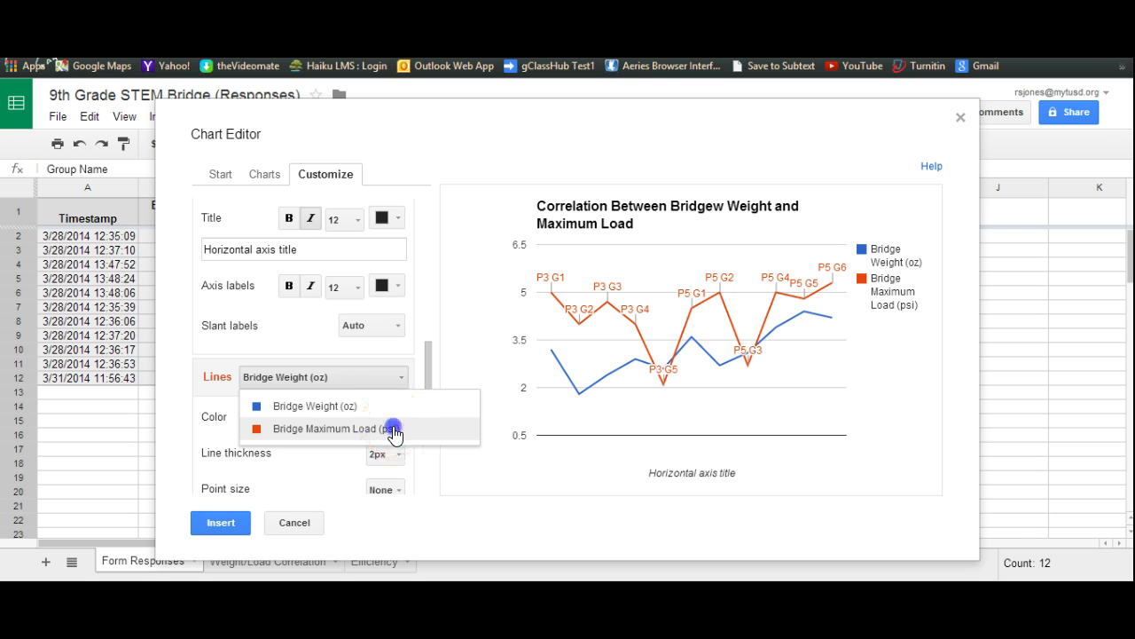
{"action": "left_click", "coordinate": [403, 414]}
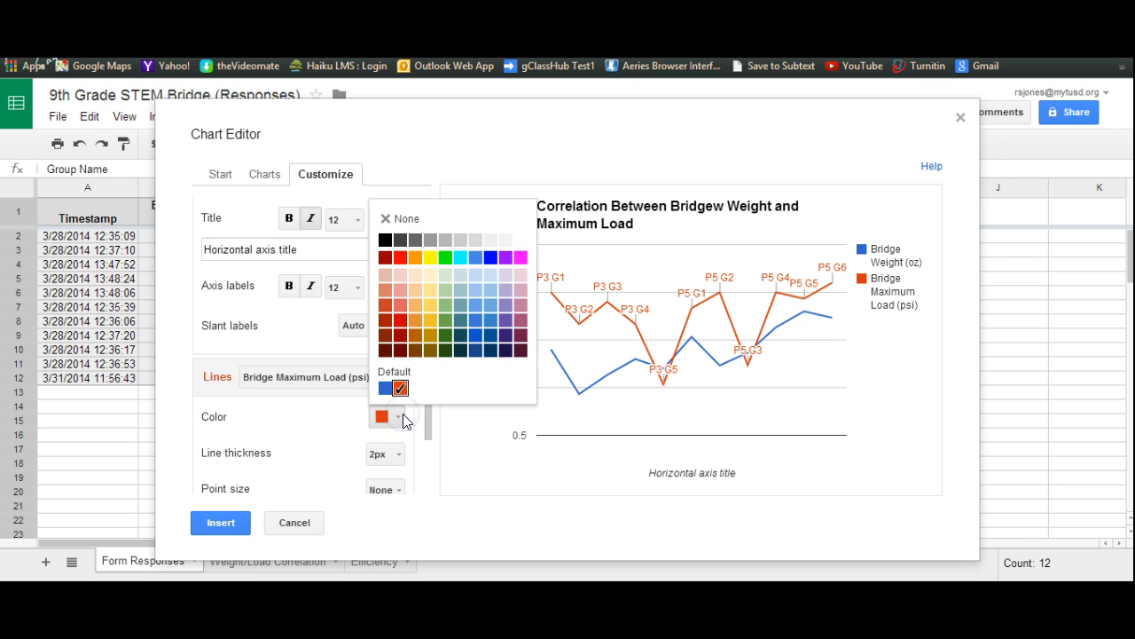
{"action": "left_click", "coordinate": [385, 240]}
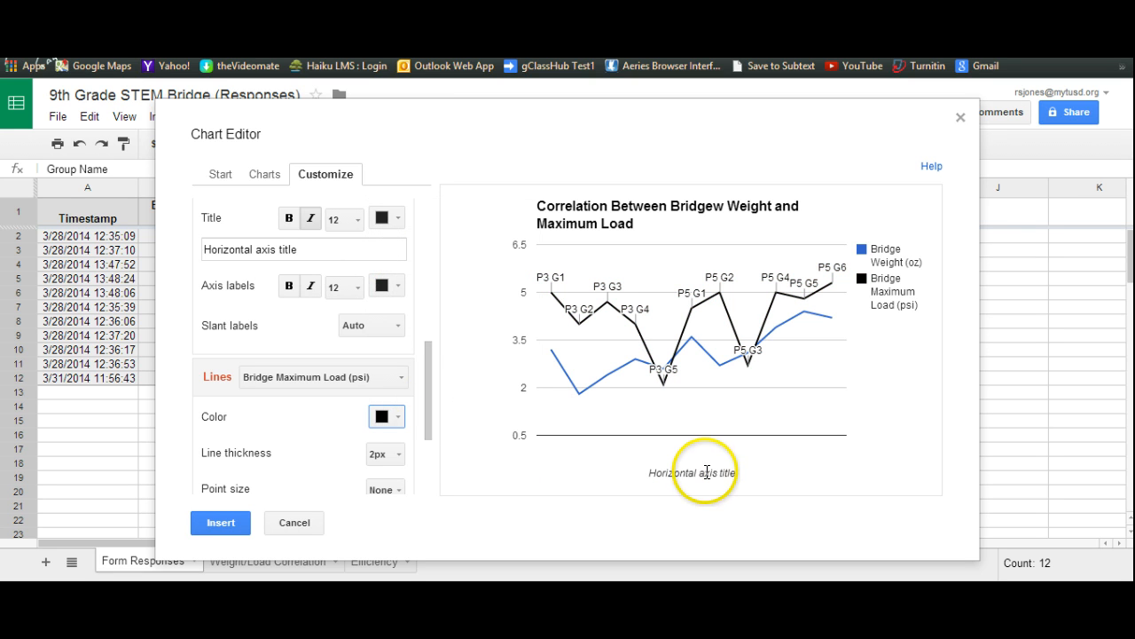
- Set the chart's horizontal axis title to "Group" and insert the chart into the sheet
{"action": "left_click_drag", "start_coordinate": [427, 387], "coordinate": [427, 366]}
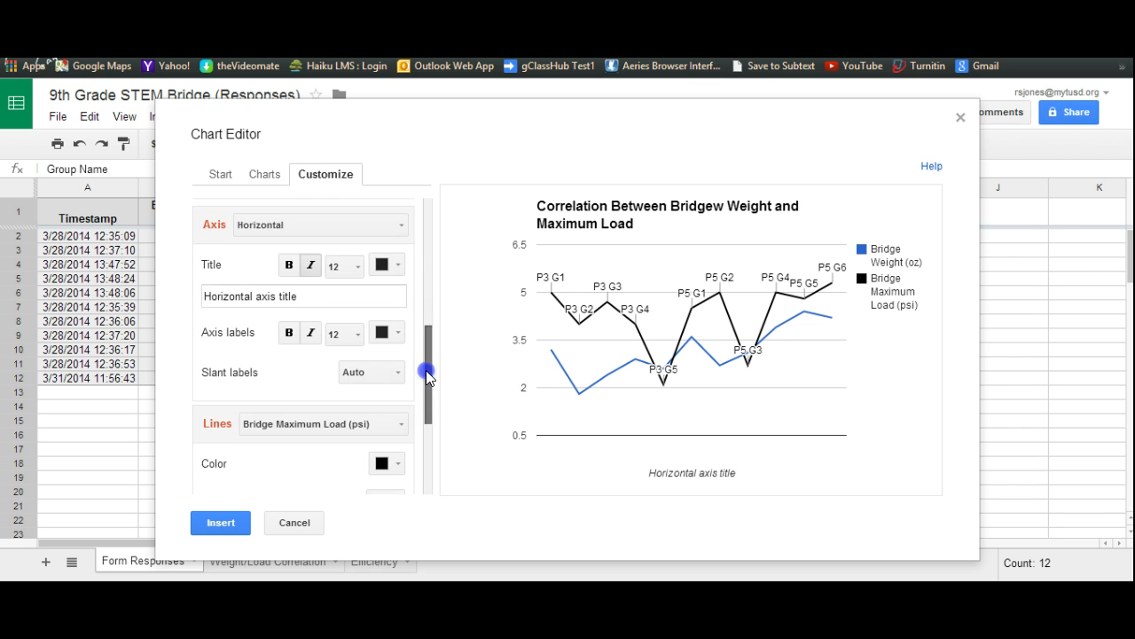
{"action": "left_click", "coordinate": [14, 406]}
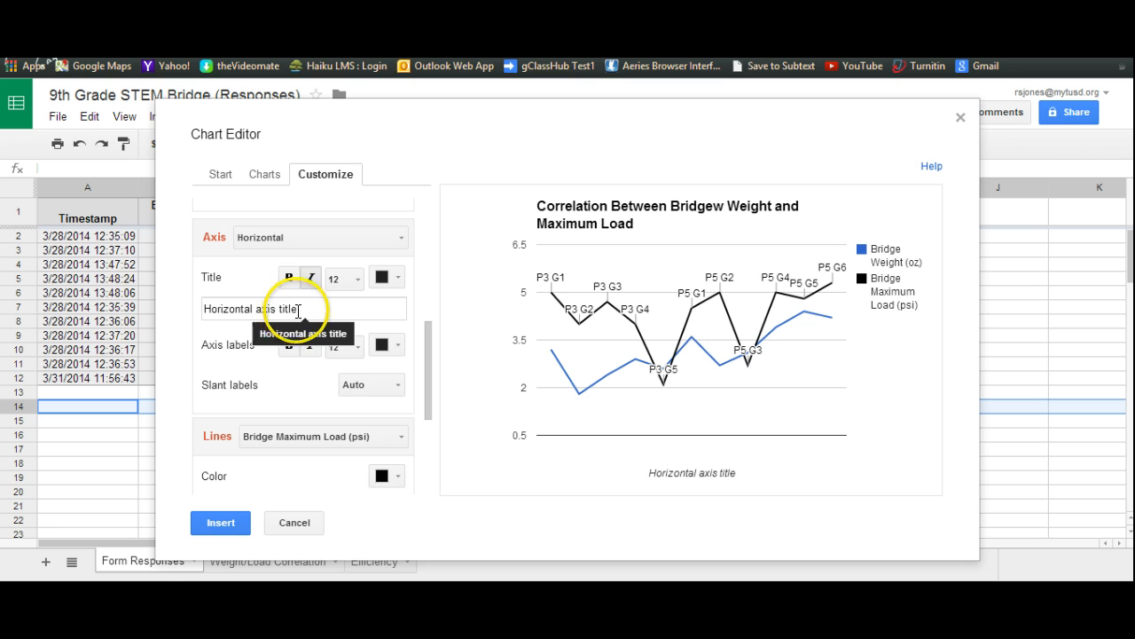
{"action": "left_click_drag", "start_coordinate": [296, 308], "coordinate": [209, 308]}
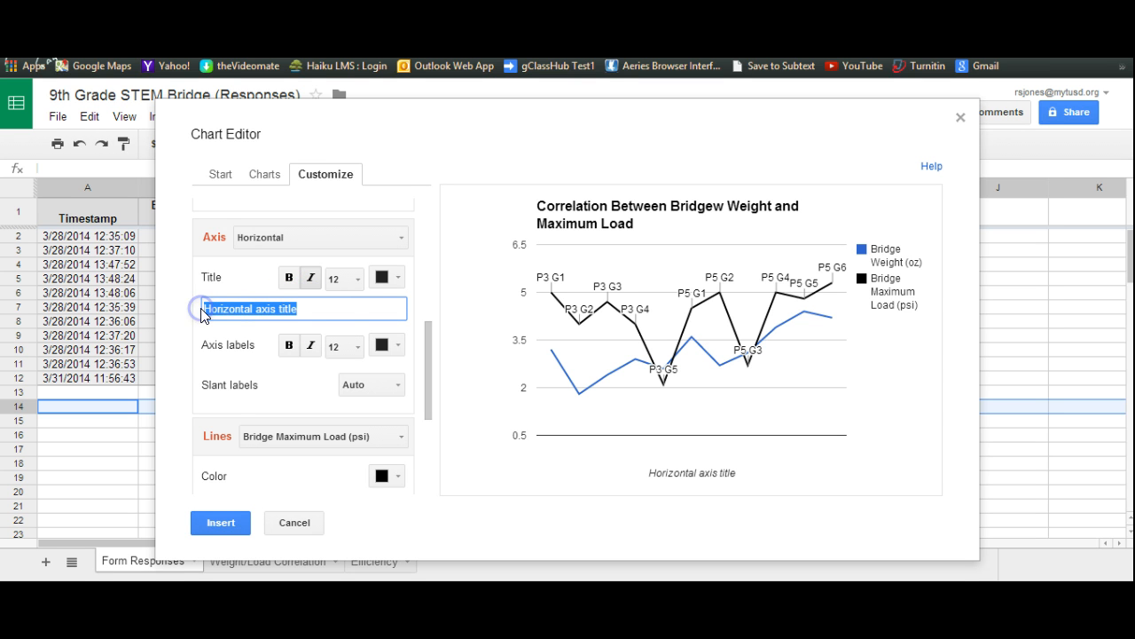
{"action": "type", "text": "Group"}
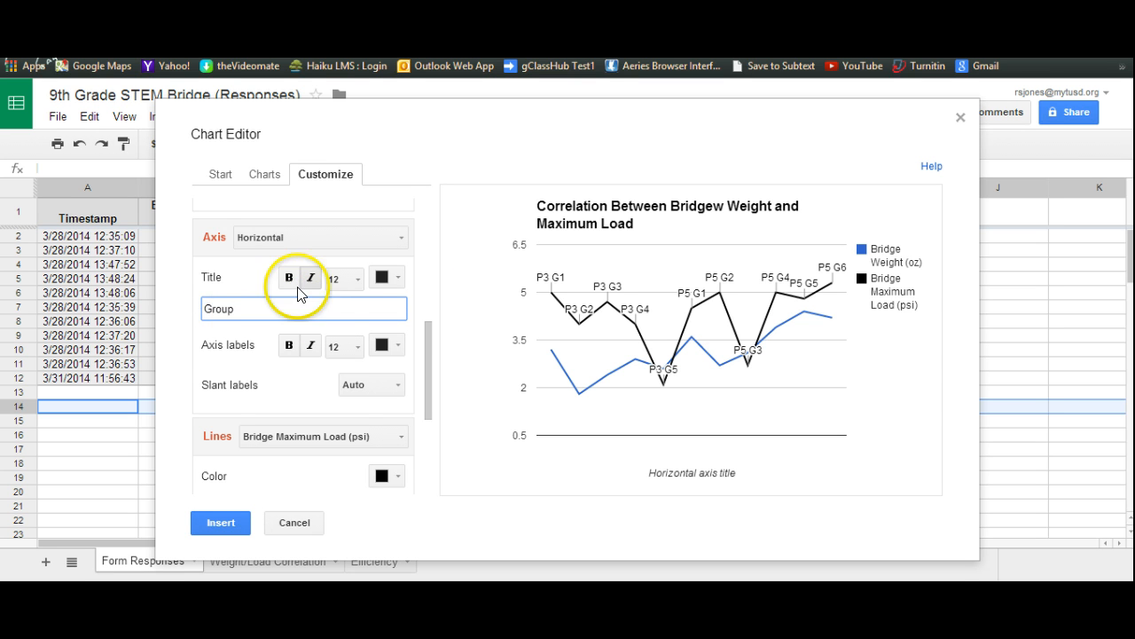
{"action": "left_click", "coordinate": [218, 523]}
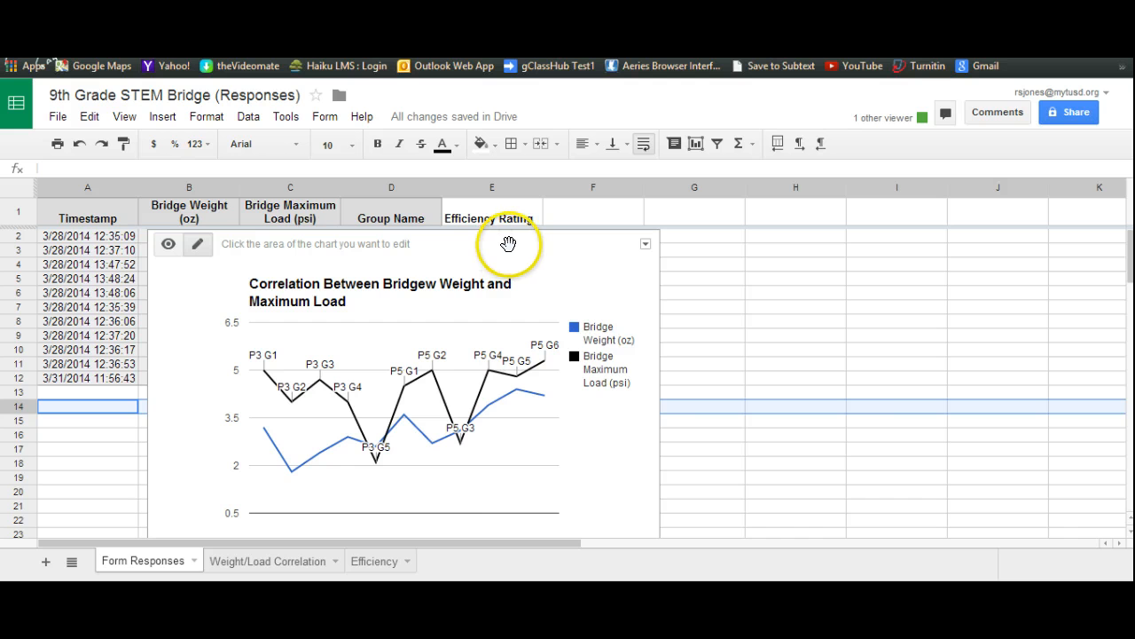
- Reposition the inserted chart beside the response data, clear of the table, and move it to its own sheet
{"action": "left_click_drag", "start_coordinate": [509, 243], "coordinate": [925, 228]}
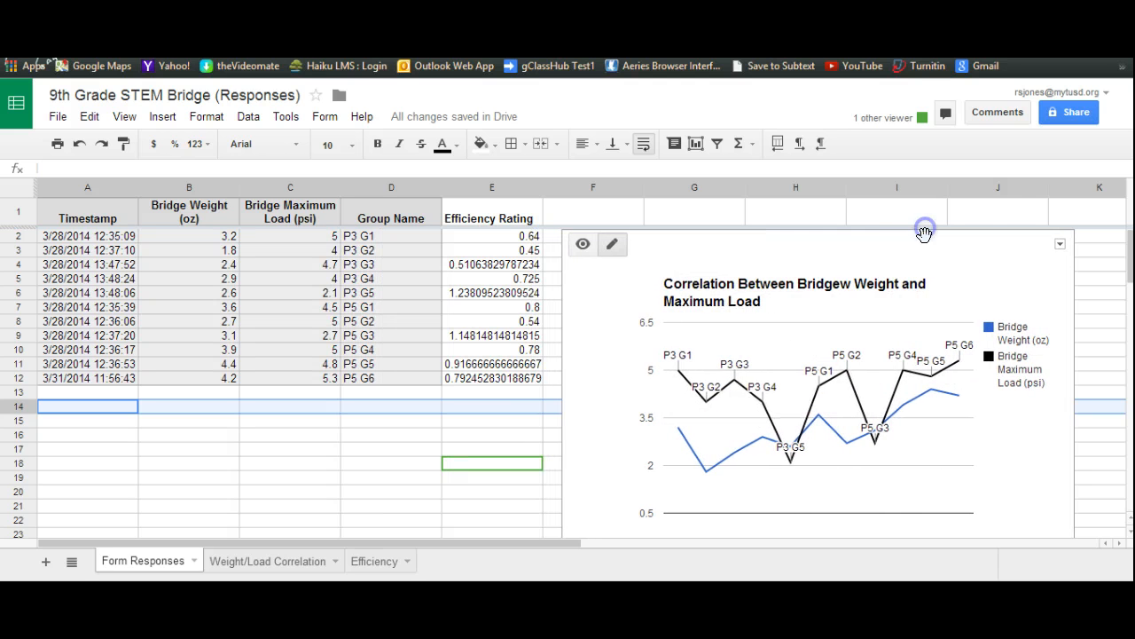
{"action": "left_click", "coordinate": [1060, 244]}
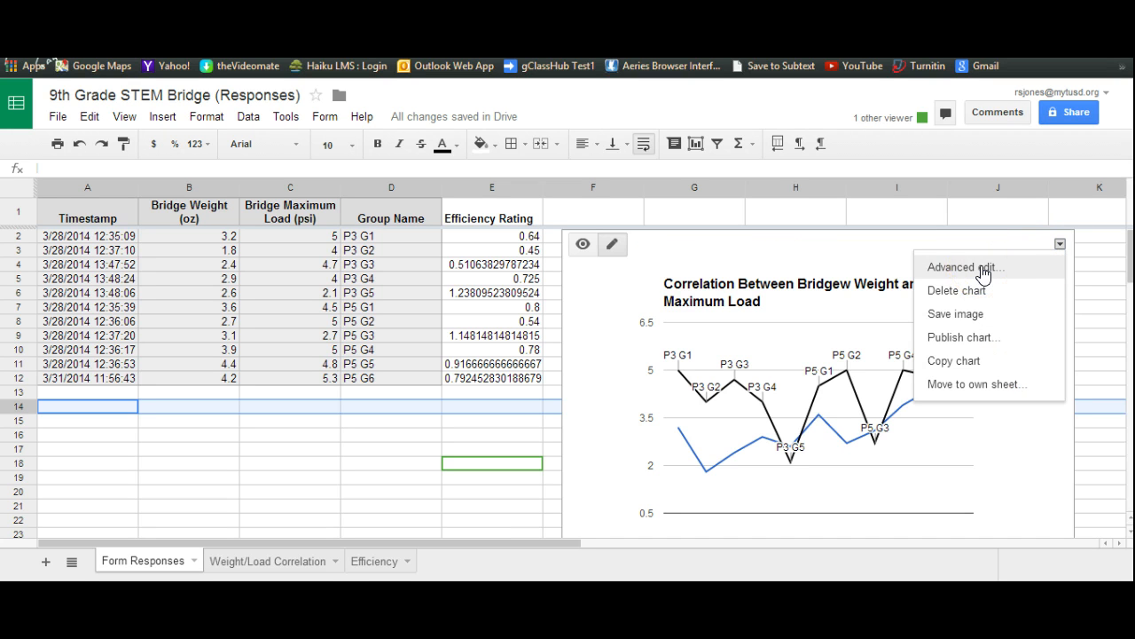
{"action": "left_click", "coordinate": [958, 345]}
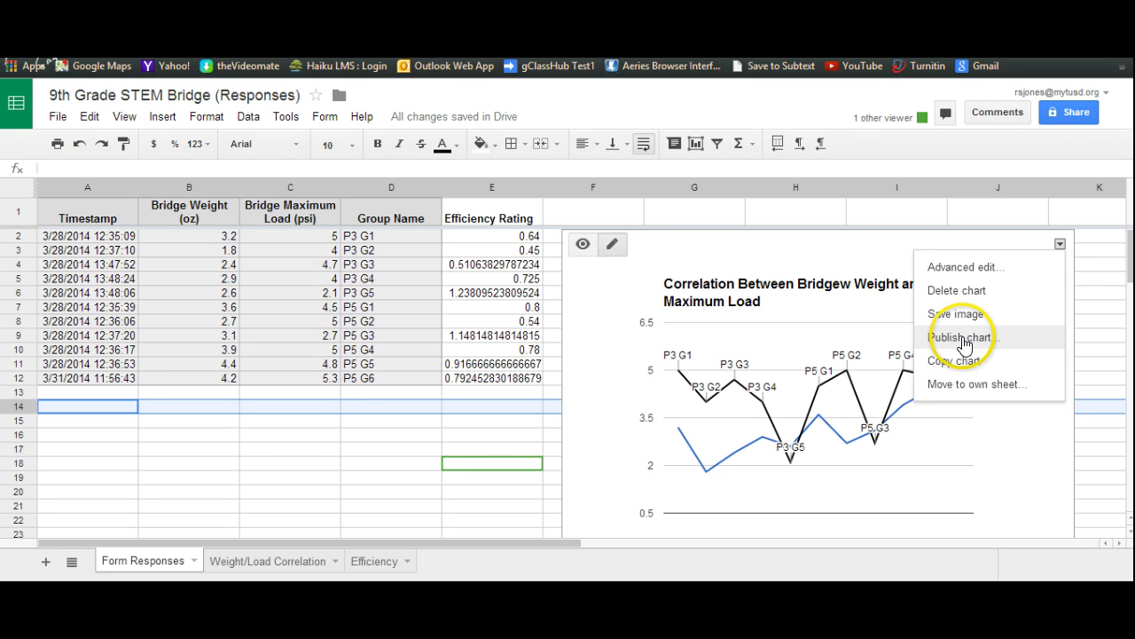
{"action": "left_click", "coordinate": [965, 386]}
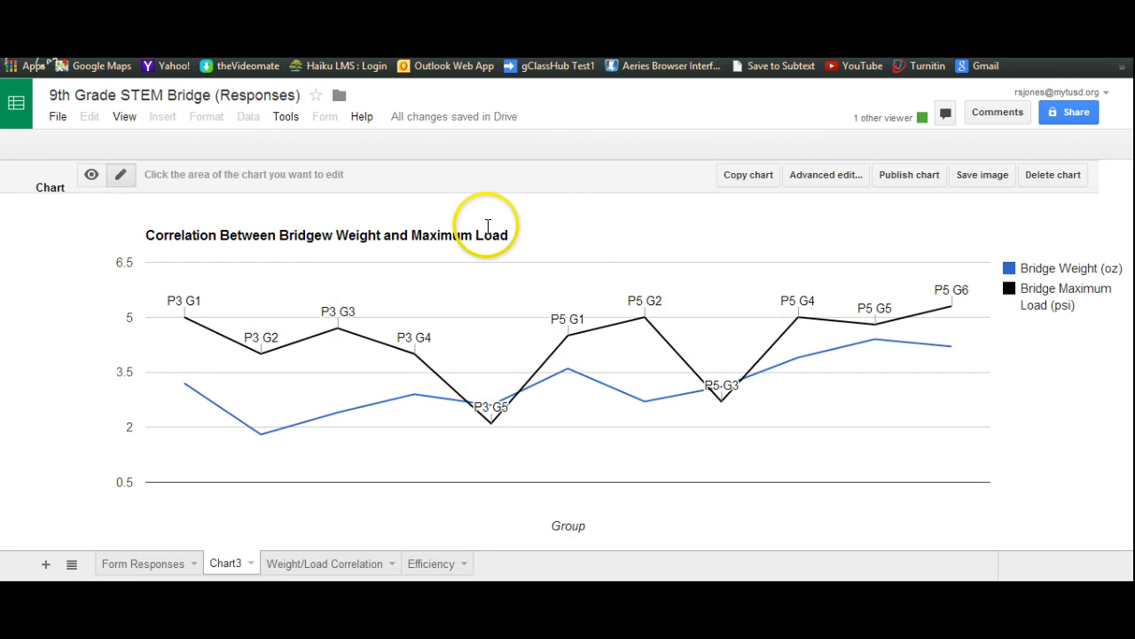
- Rename the new chart sheet as "Weight/Load 2"
{"action": "left_click", "coordinate": [249, 565]}
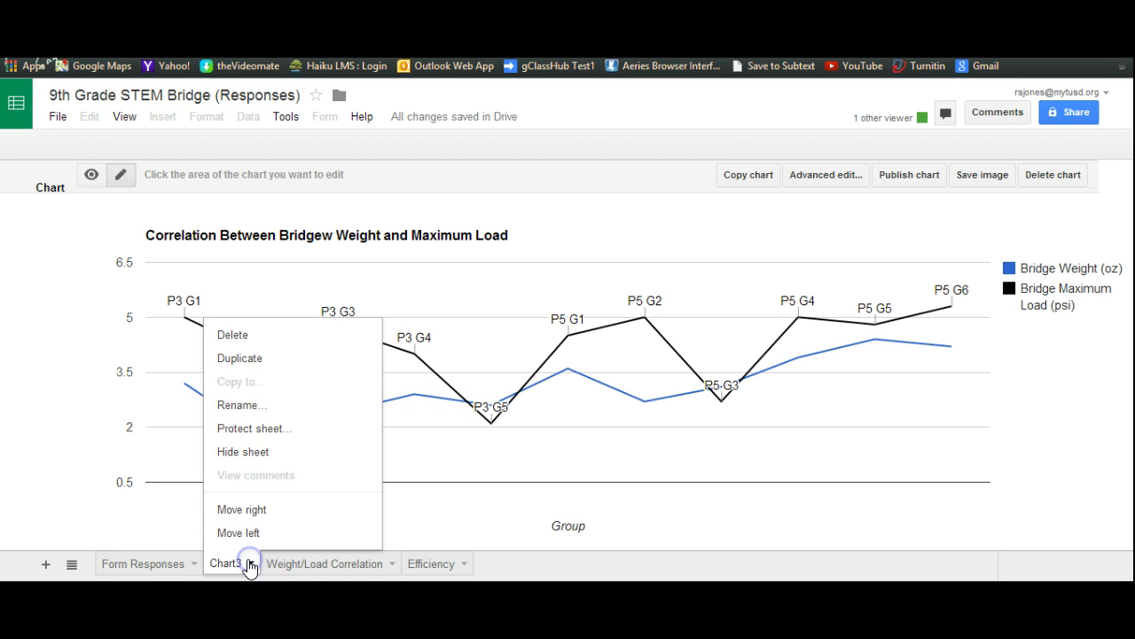
{"action": "left_click", "coordinate": [243, 405]}
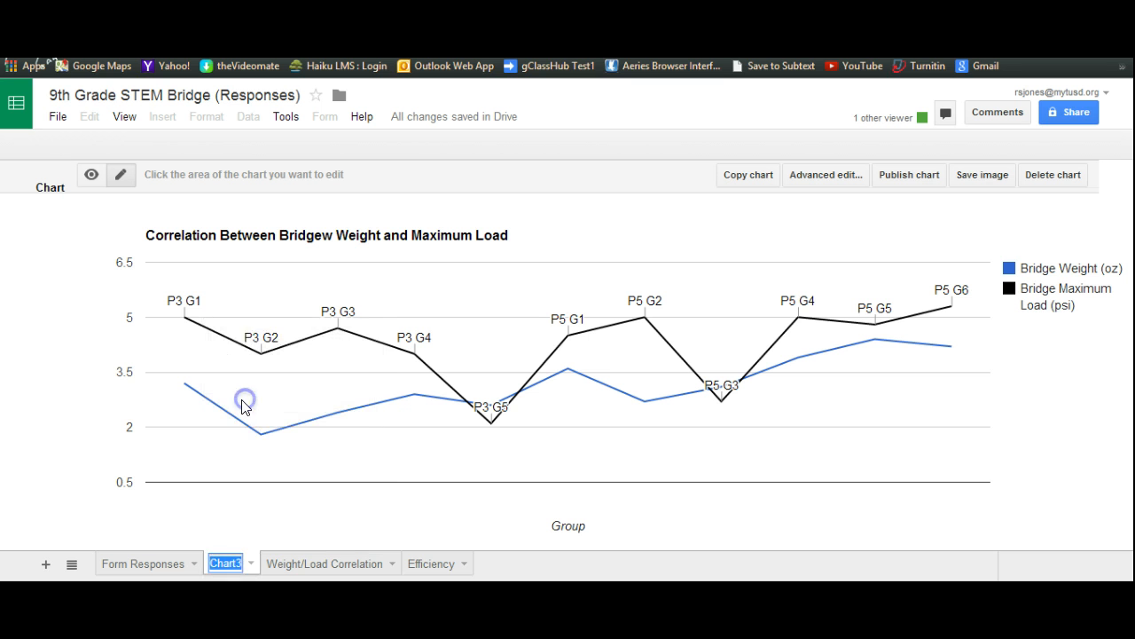
{"action": "type", "text": "Weig"}
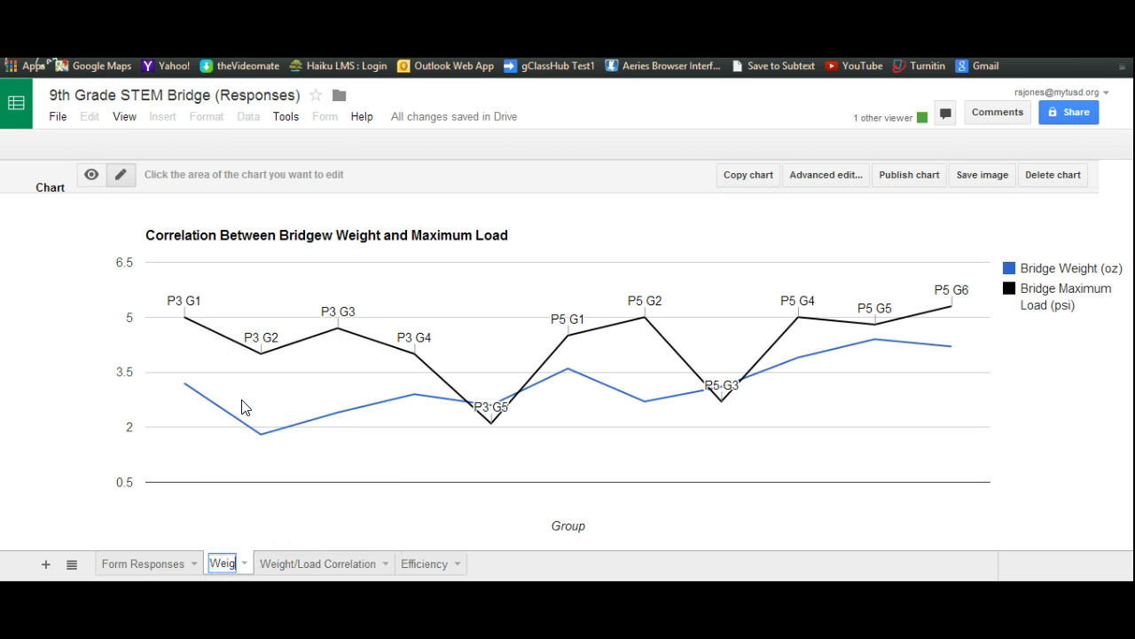
{"action": "type", "text": "ht/Load 2"}
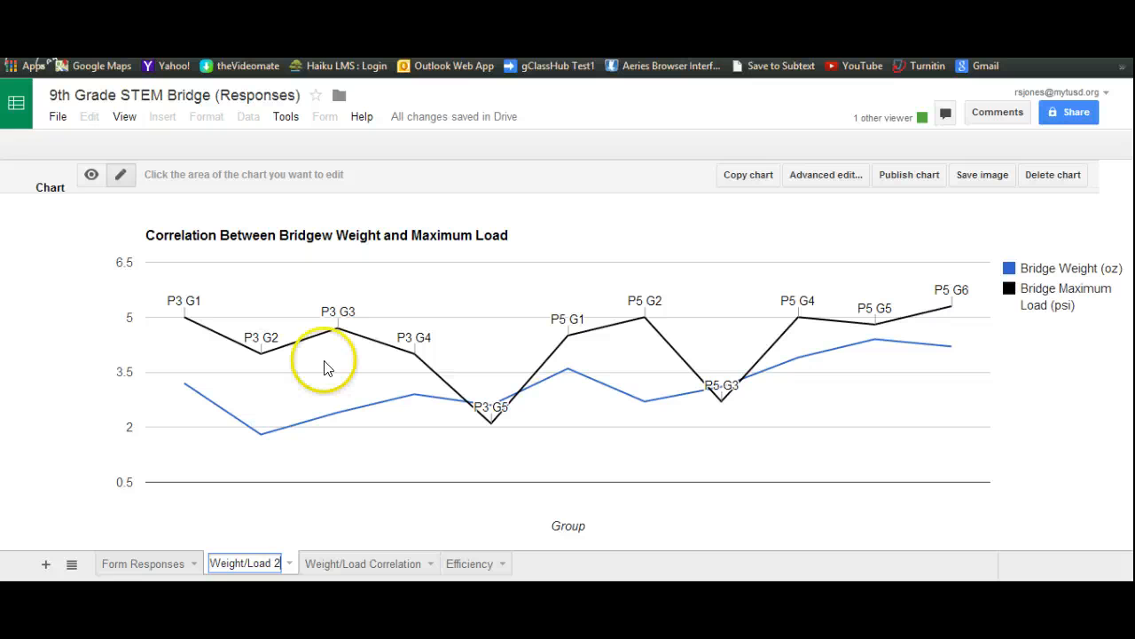
{"action": "key", "text": "Return"}
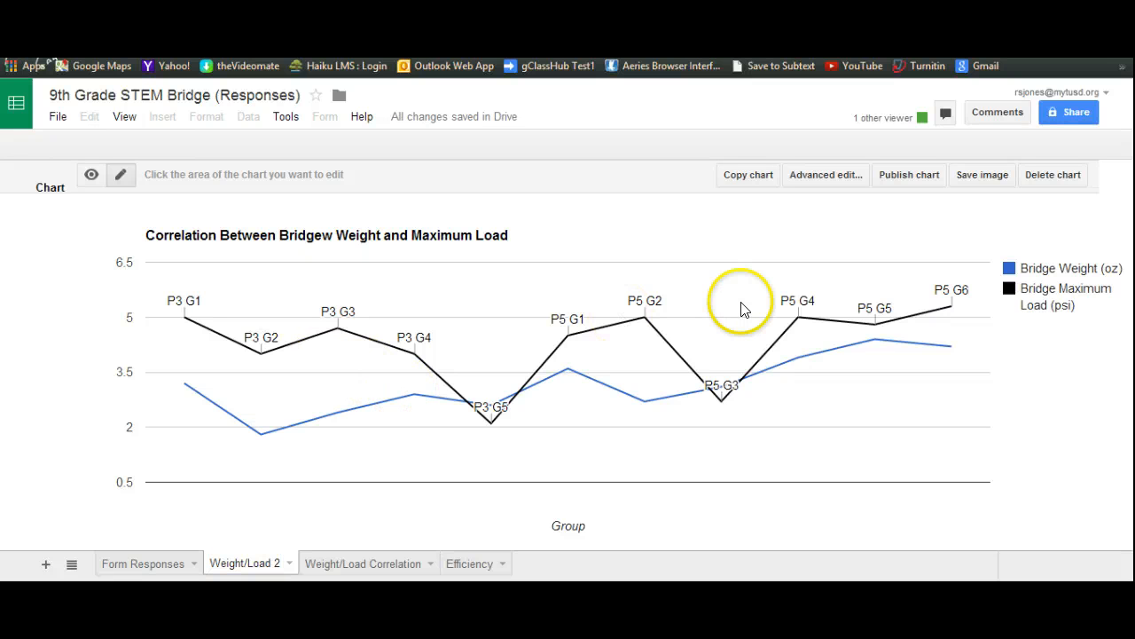
- Start a column chart from the group names and efficiency ratings in D1:E12 of the Form Responses sheet
{"action": "double_click", "coordinate": [142, 564]}
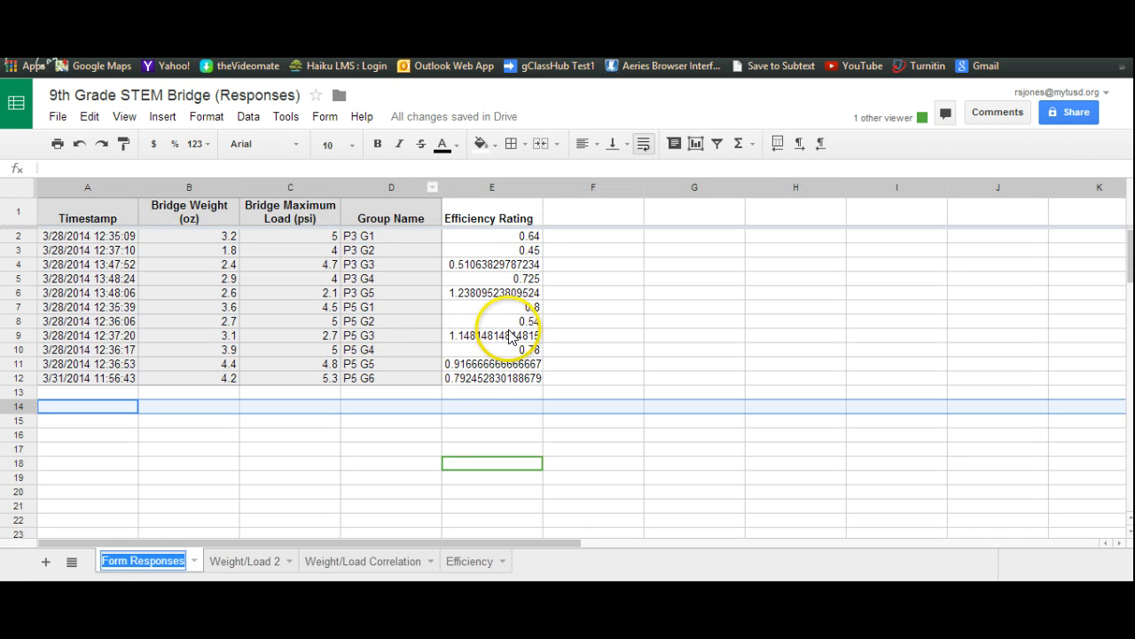
{"action": "left_click", "coordinate": [394, 419]}
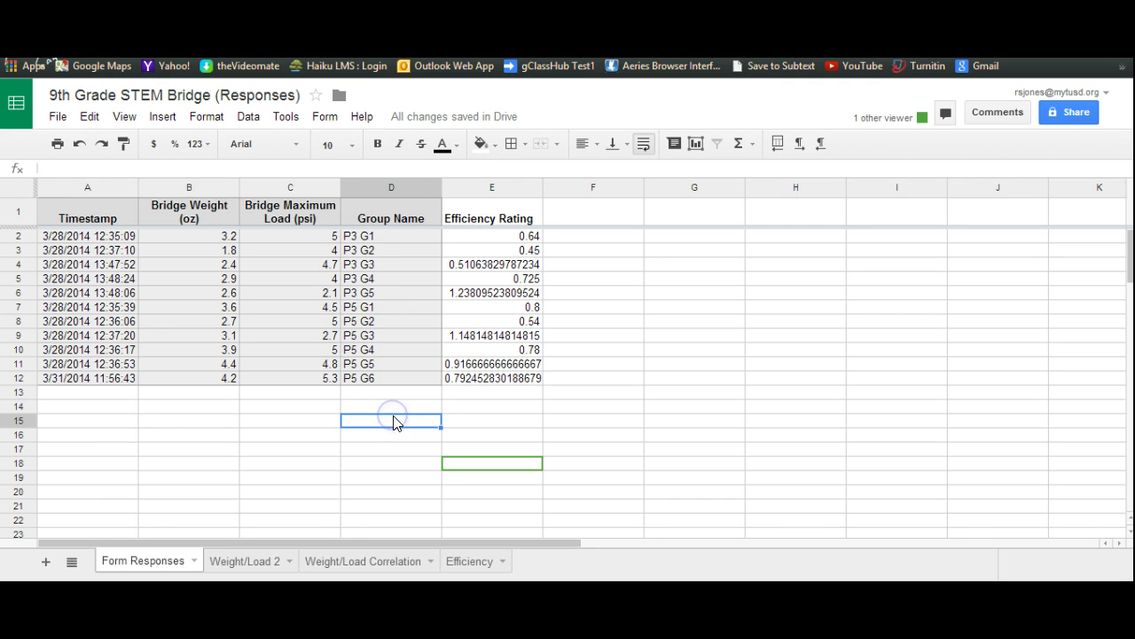
{"action": "left_click", "coordinate": [521, 377]}
{"action": "left_click_drag", "start_coordinate": [417, 278], "coordinate": [419, 223]}
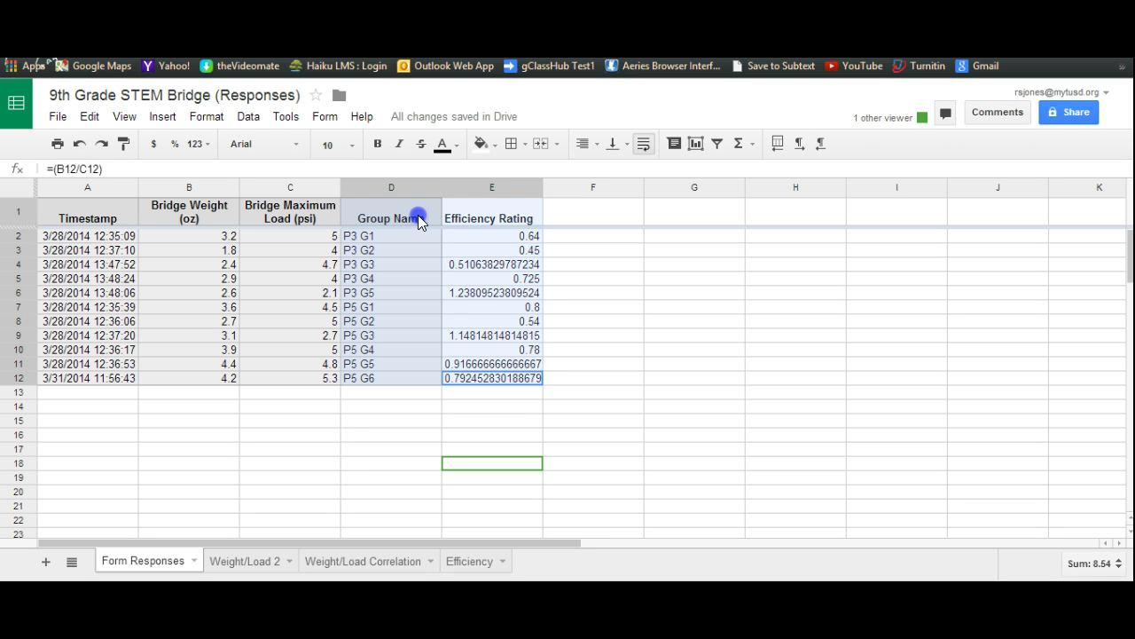
{"action": "left_click", "coordinate": [163, 117]}
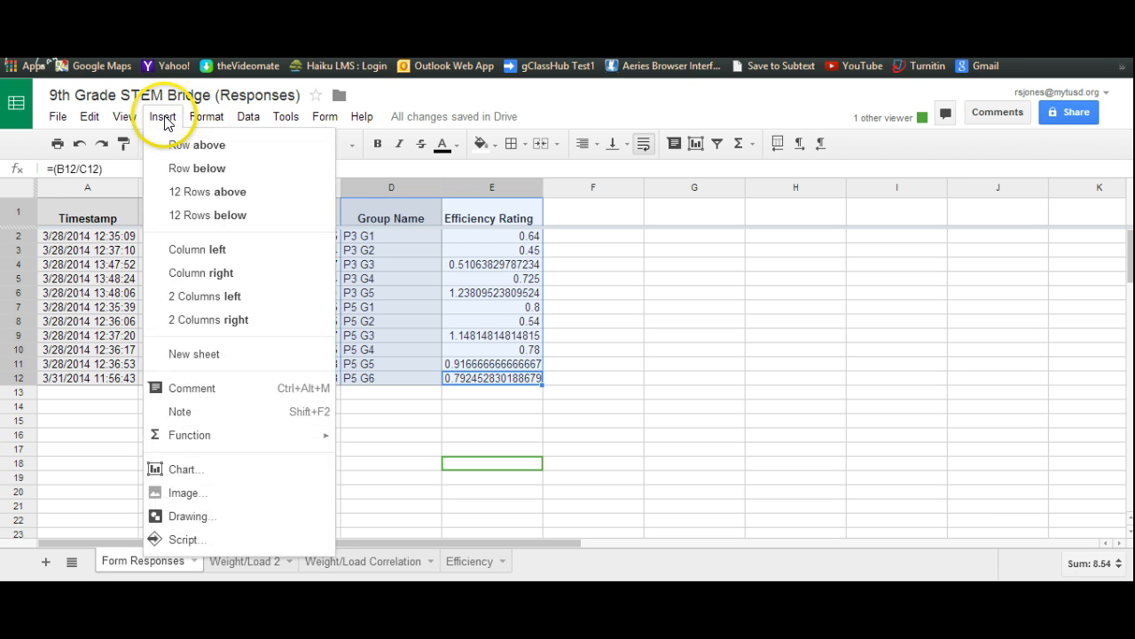
{"action": "left_click", "coordinate": [182, 470]}
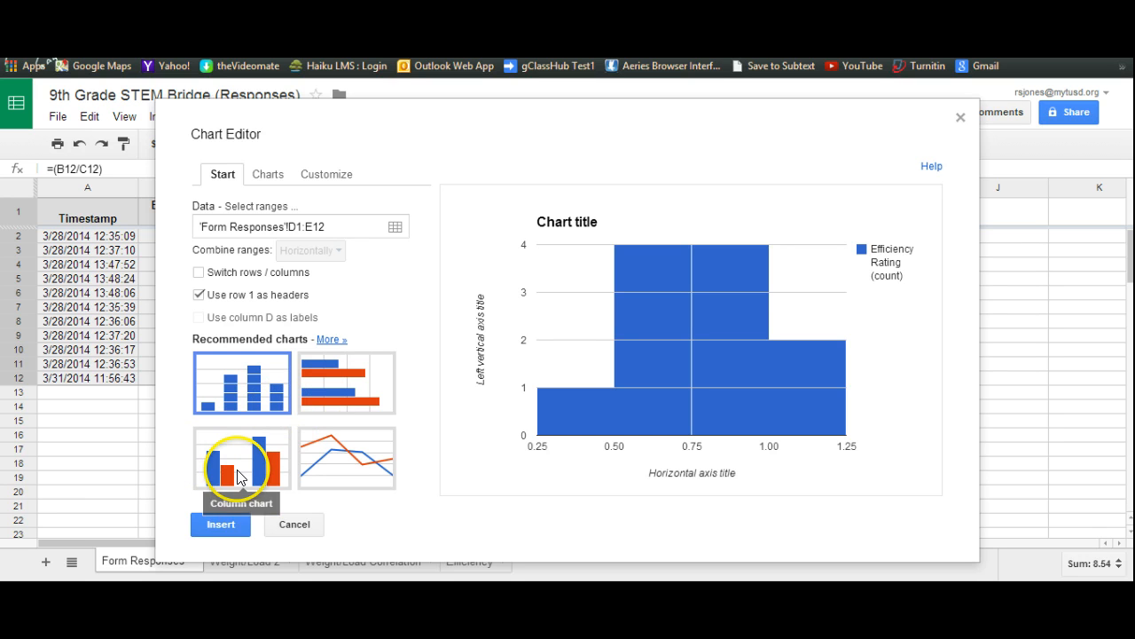
{"action": "left_click", "coordinate": [237, 477]}
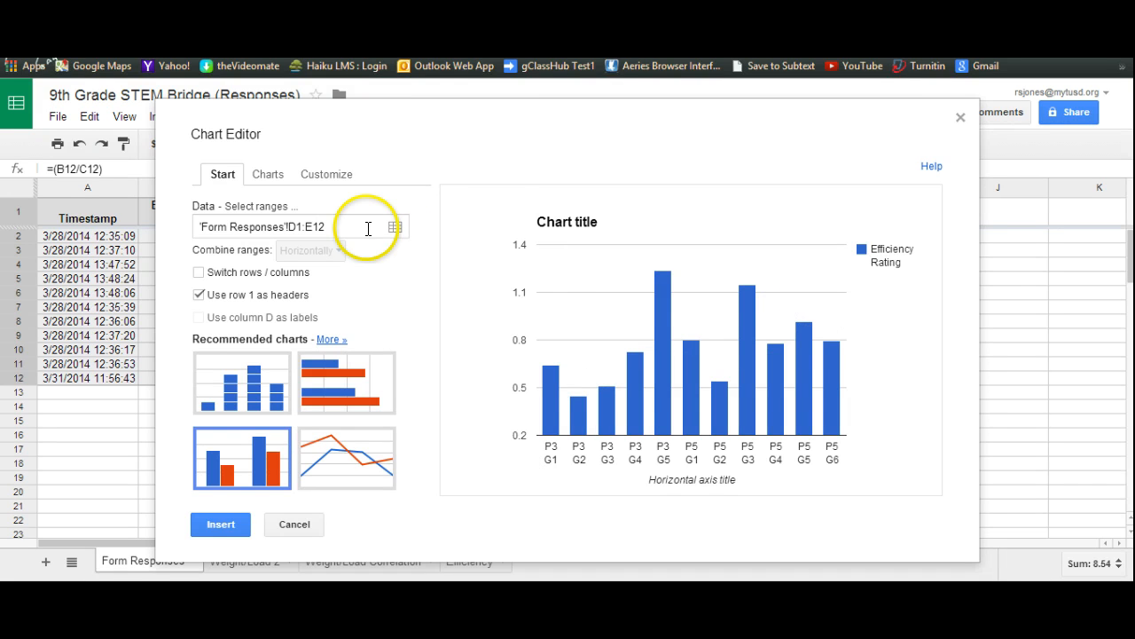
- Set the column chart's title to "Bridge Efficiency Rating (By Group and Class Period)"
{"action": "left_click", "coordinate": [312, 176]}
{"action": "left_click", "coordinate": [326, 177]}
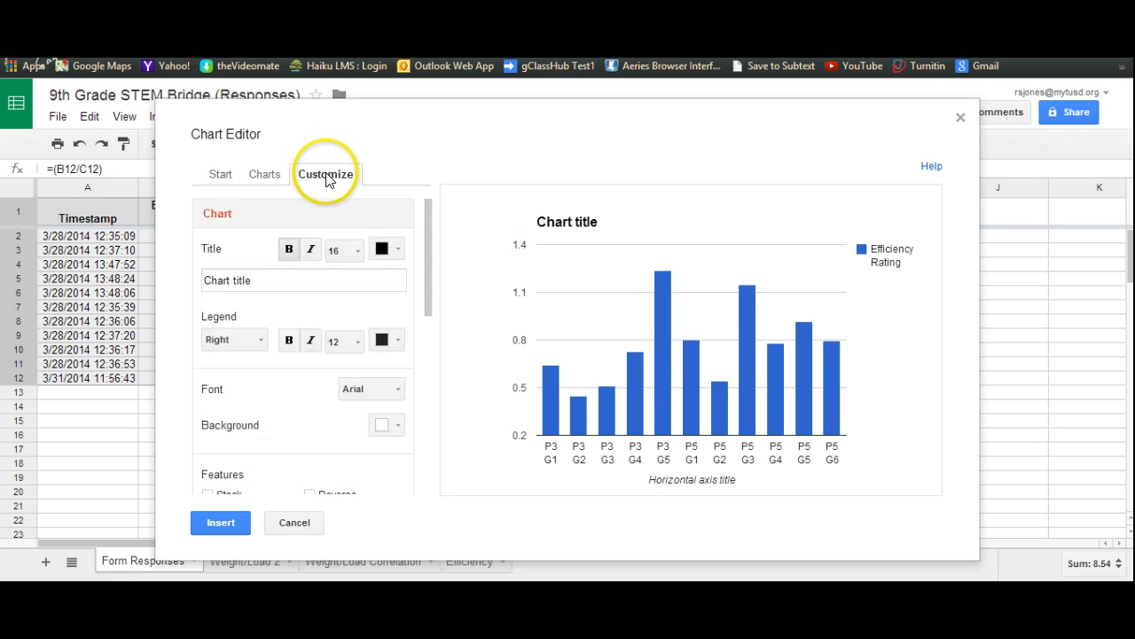
{"action": "left_click_drag", "start_coordinate": [269, 279], "coordinate": [210, 280]}
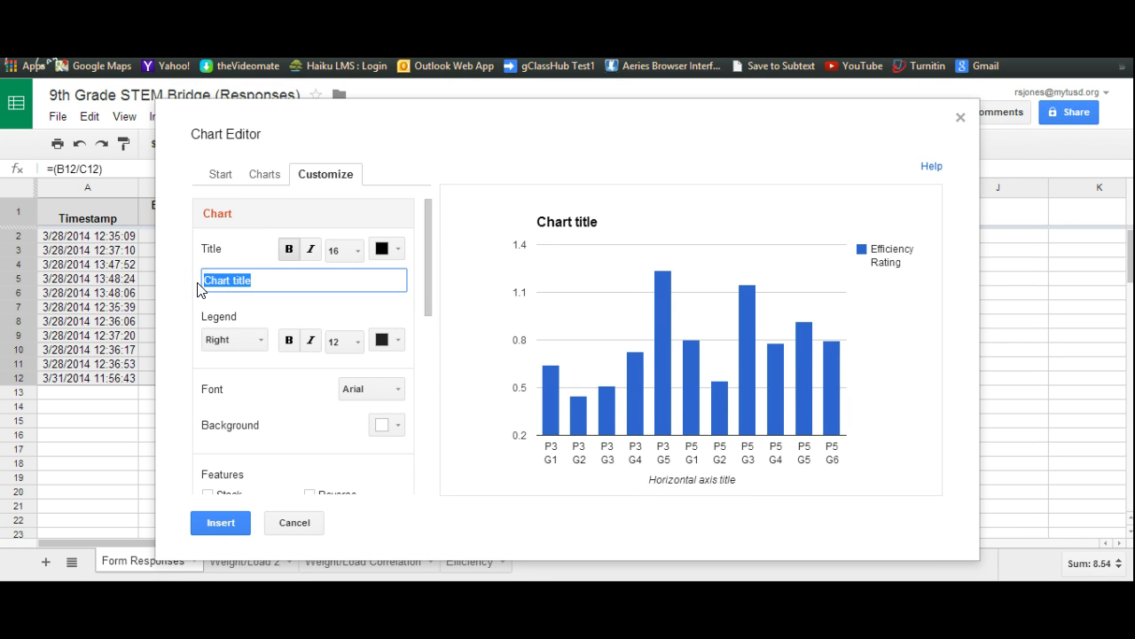
{"action": "type", "text": "B"}
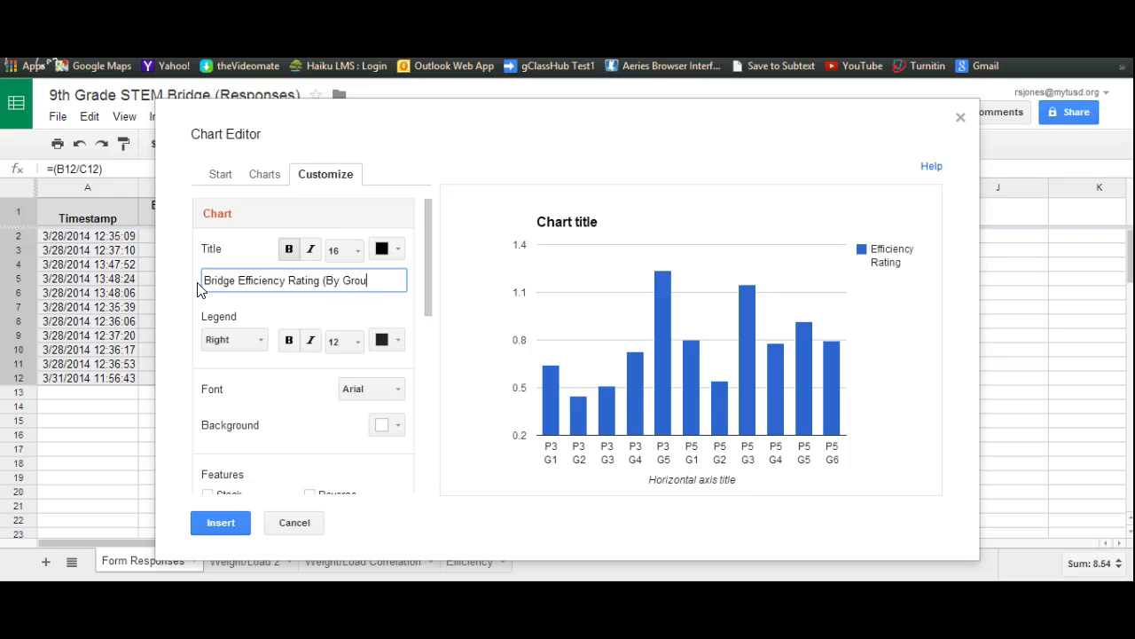
{"action": "type", "text": "las"}
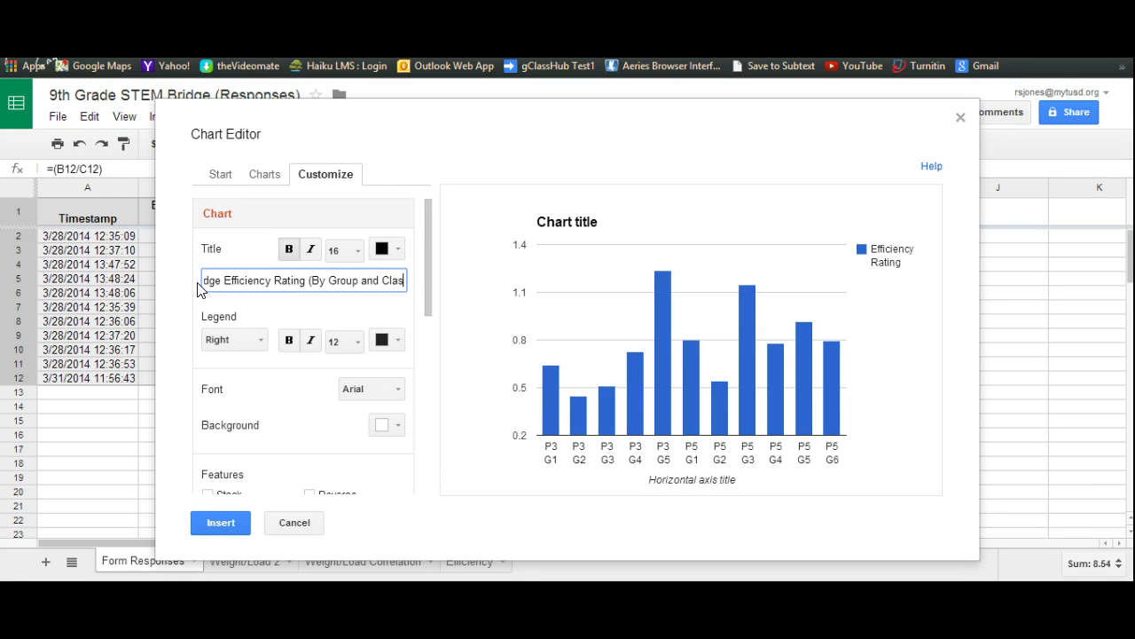
{"action": "type", "text": "s Period)"}
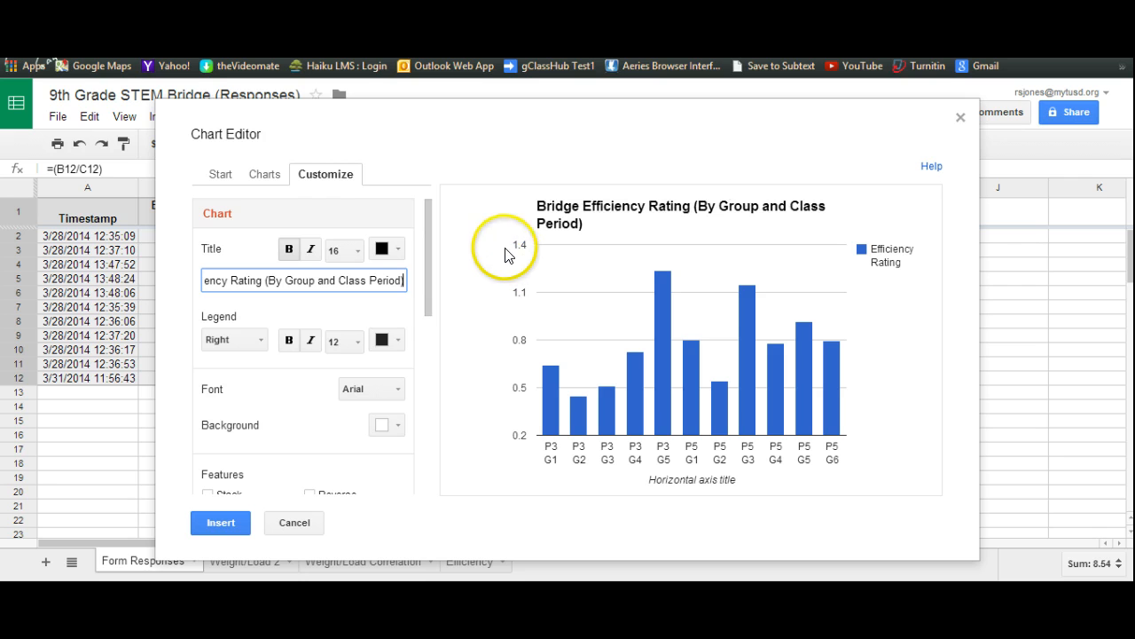
- Set the column chart's horizontal axis title to "Group"
{"action": "left_click", "coordinate": [429, 266]}
{"action": "left_click_drag", "start_coordinate": [429, 267], "coordinate": [430, 282]}
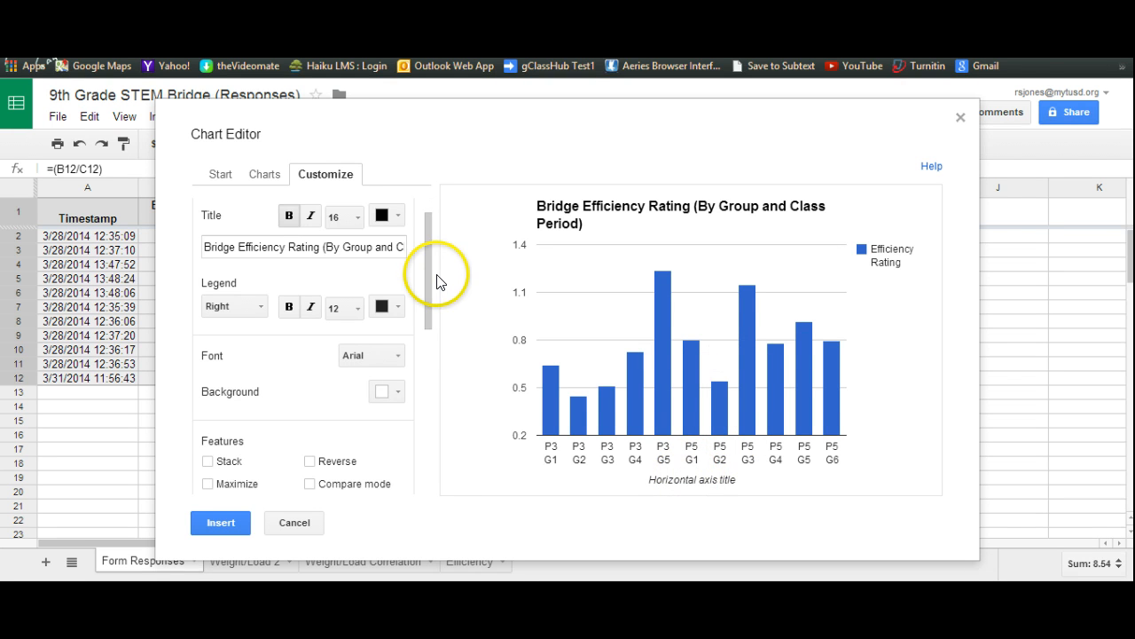
{"action": "left_click_drag", "start_coordinate": [430, 274], "coordinate": [427, 383]}
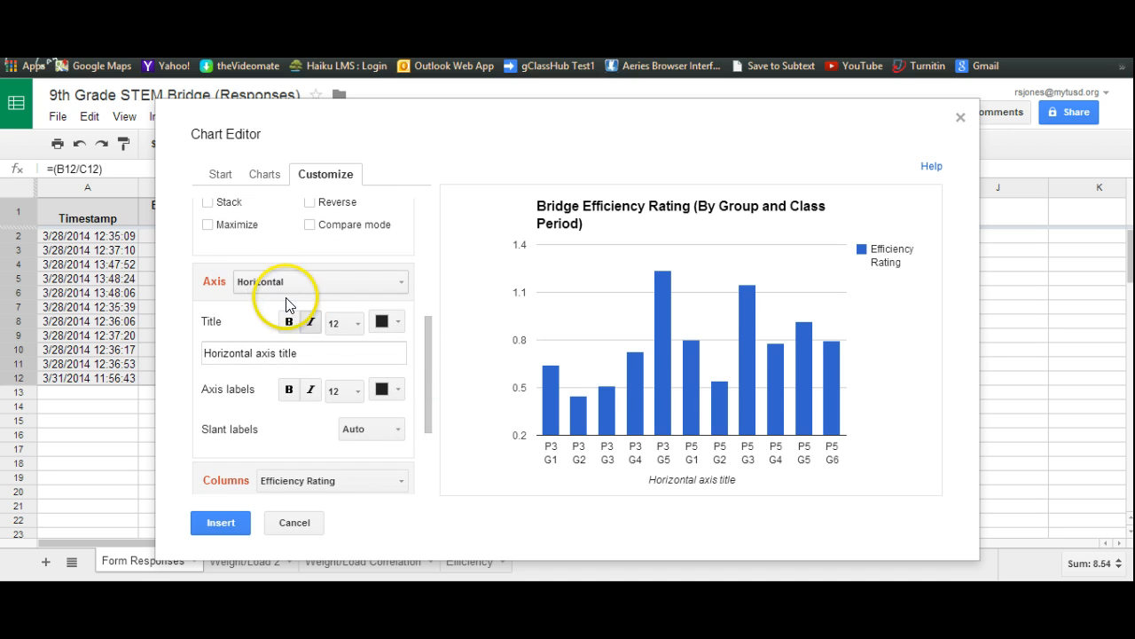
{"action": "left_click_drag", "start_coordinate": [300, 353], "coordinate": [197, 351]}
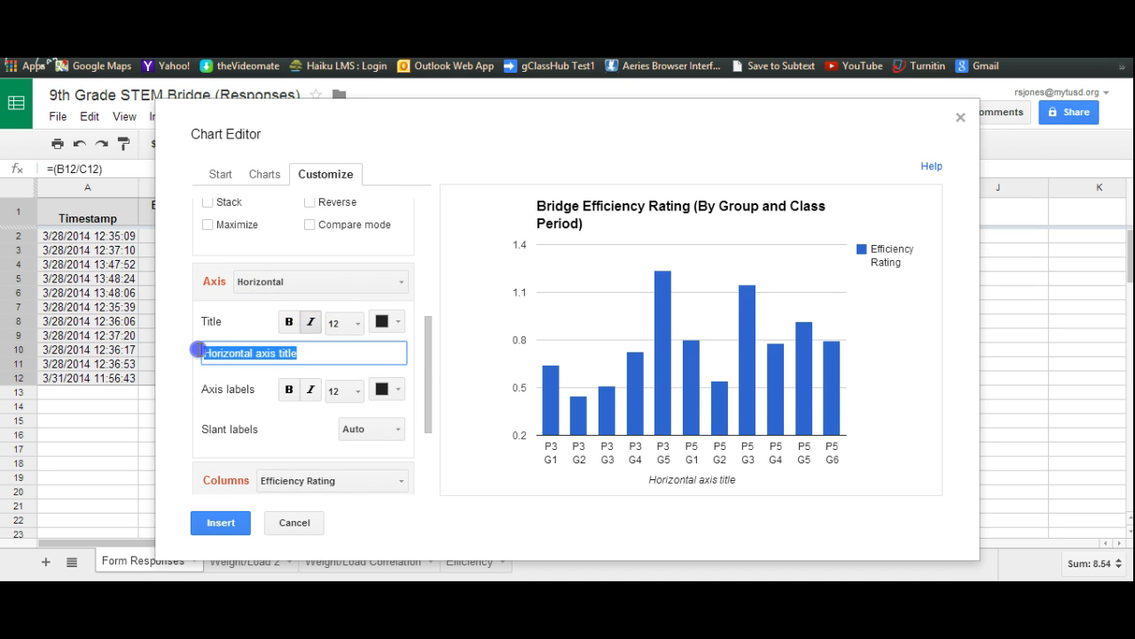
{"action": "type", "text": "Group"}
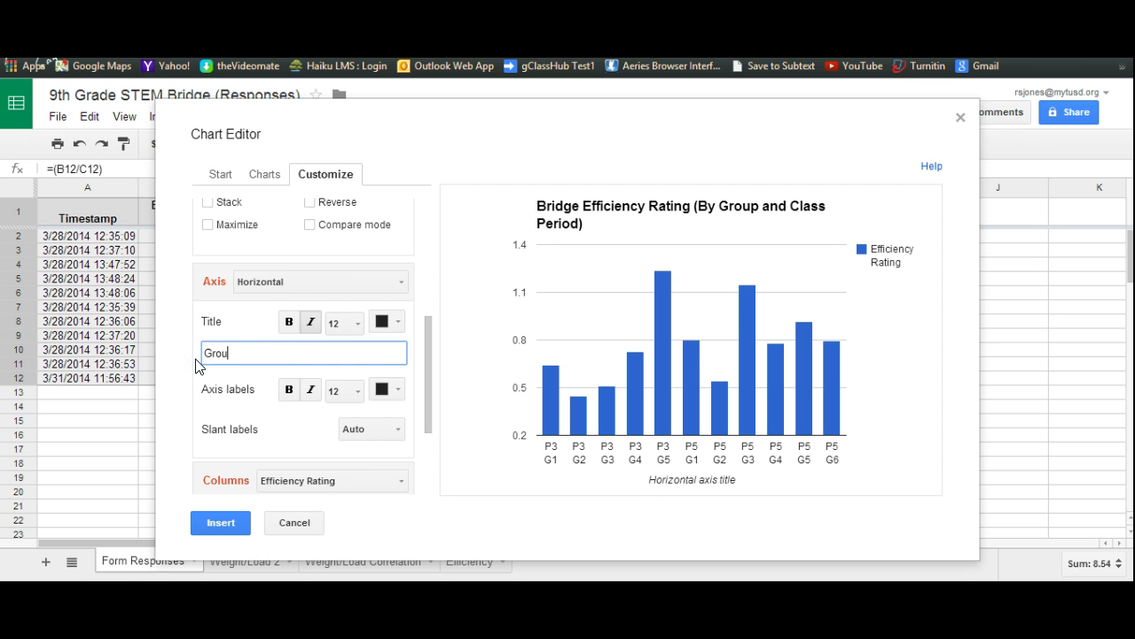
- Set the column chart's left vertical axis title to "Efficiency"
{"action": "left_click", "coordinate": [343, 291]}
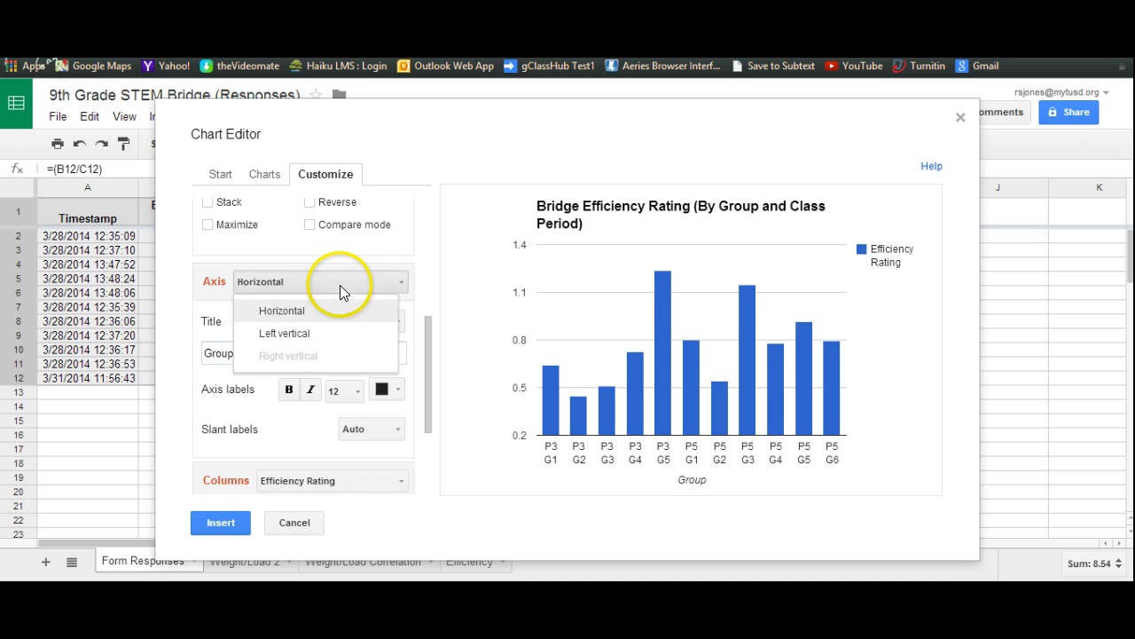
{"action": "left_click", "coordinate": [303, 330]}
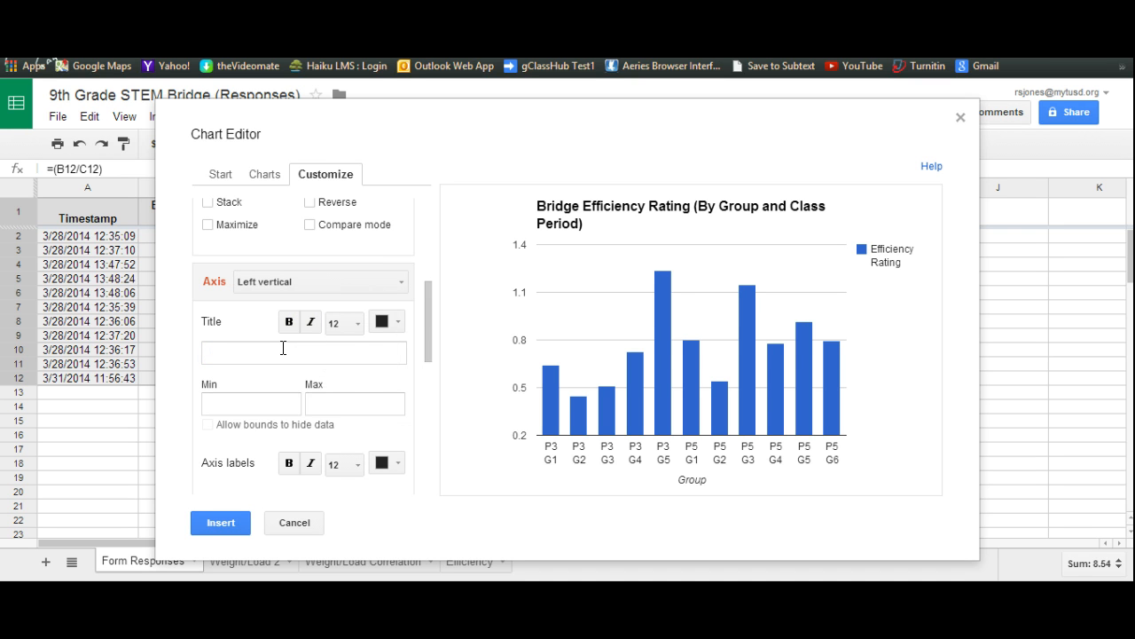
{"action": "left_click", "coordinate": [283, 350]}
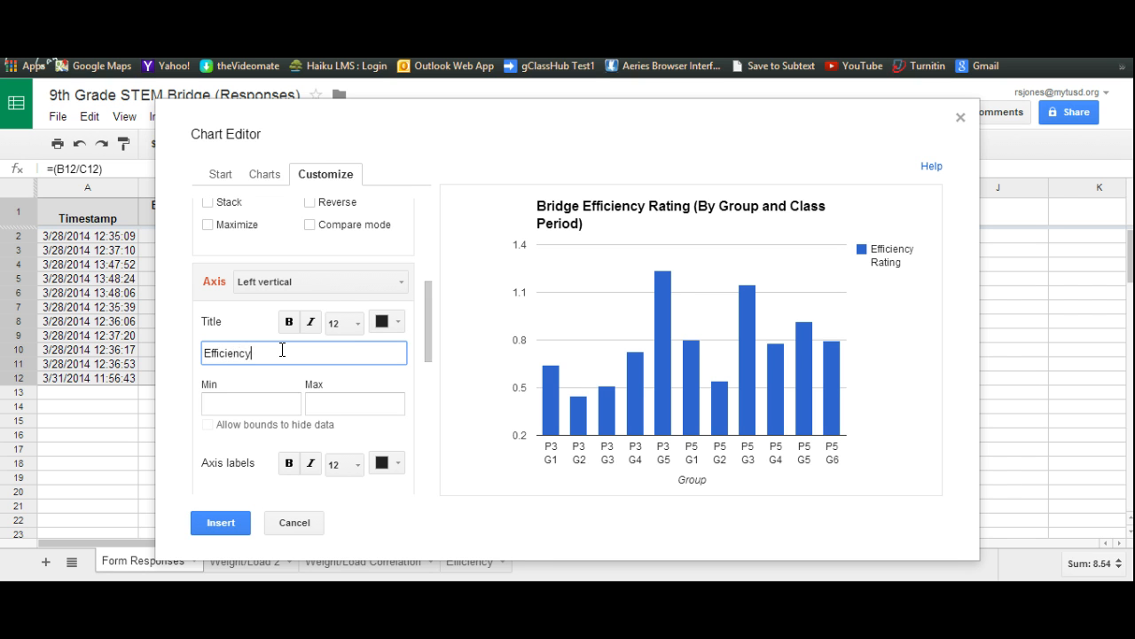
{"action": "left_click", "coordinate": [251, 475]}
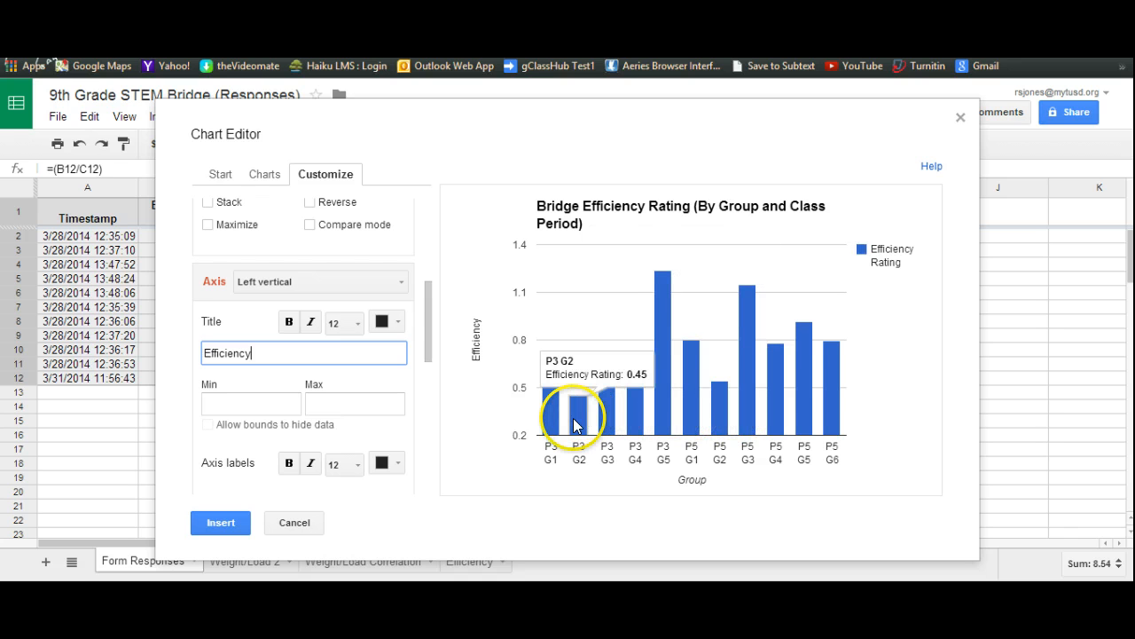
- Insert the efficiency column chart into the Form Responses sheet and reposition it beside the response data, clear of the table
{"action": "left_click", "coordinate": [221, 525]}
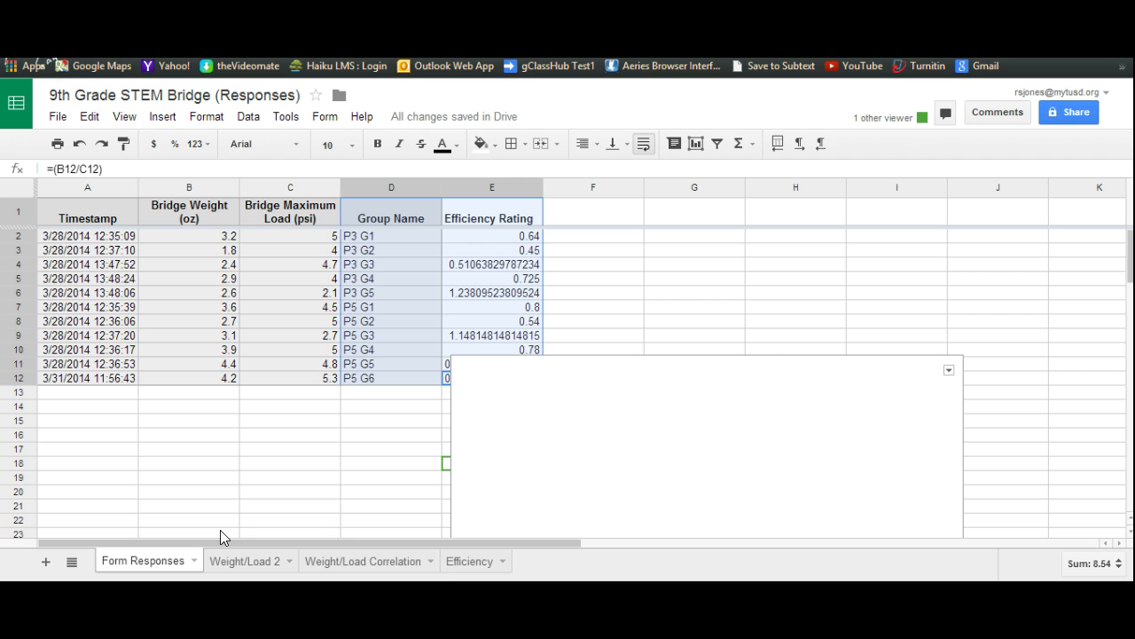
{"action": "left_click_drag", "start_coordinate": [811, 367], "coordinate": [930, 240]}
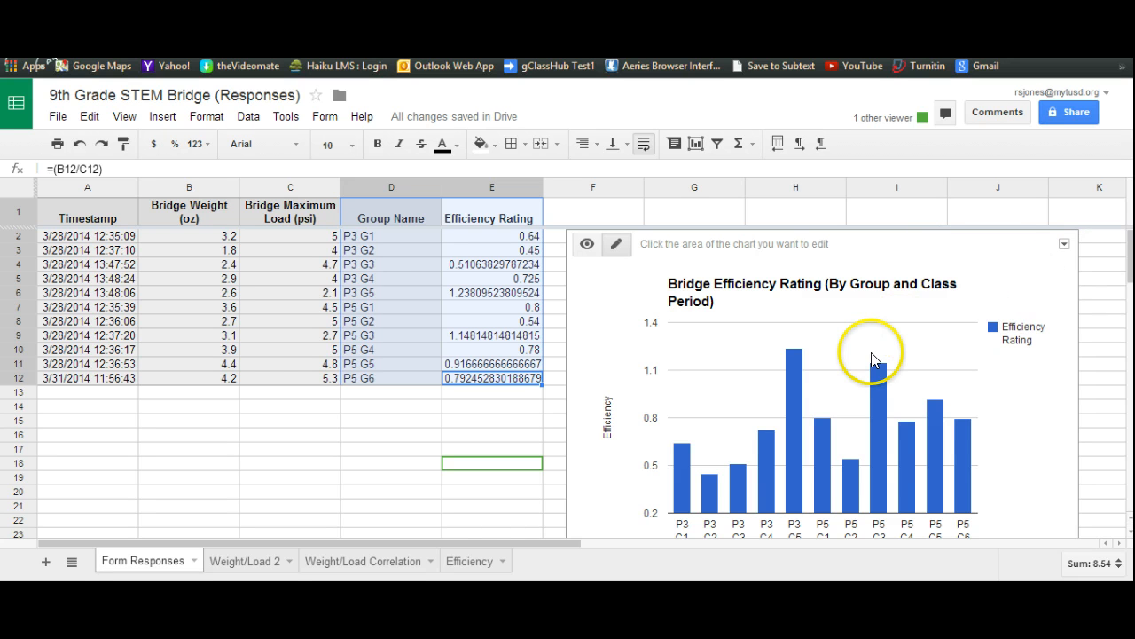
- Examine the efficiency chart's publishing code and its Interactive chart and Image format choices, and close the publishing dialog
{"action": "left_click", "coordinate": [1065, 244]}
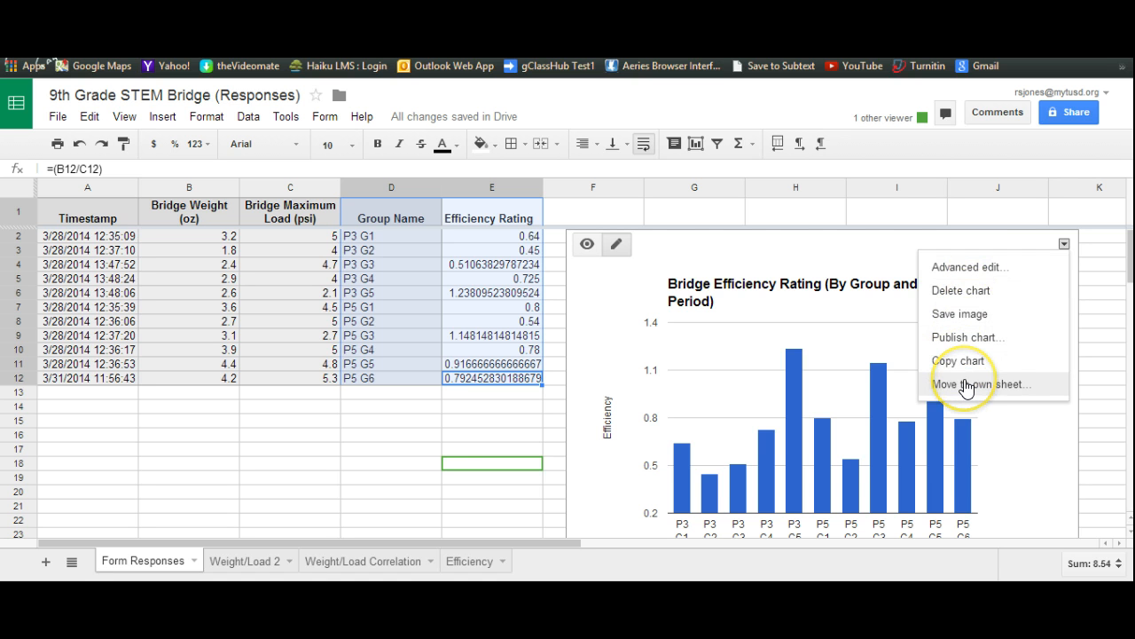
{"action": "left_click", "coordinate": [975, 338]}
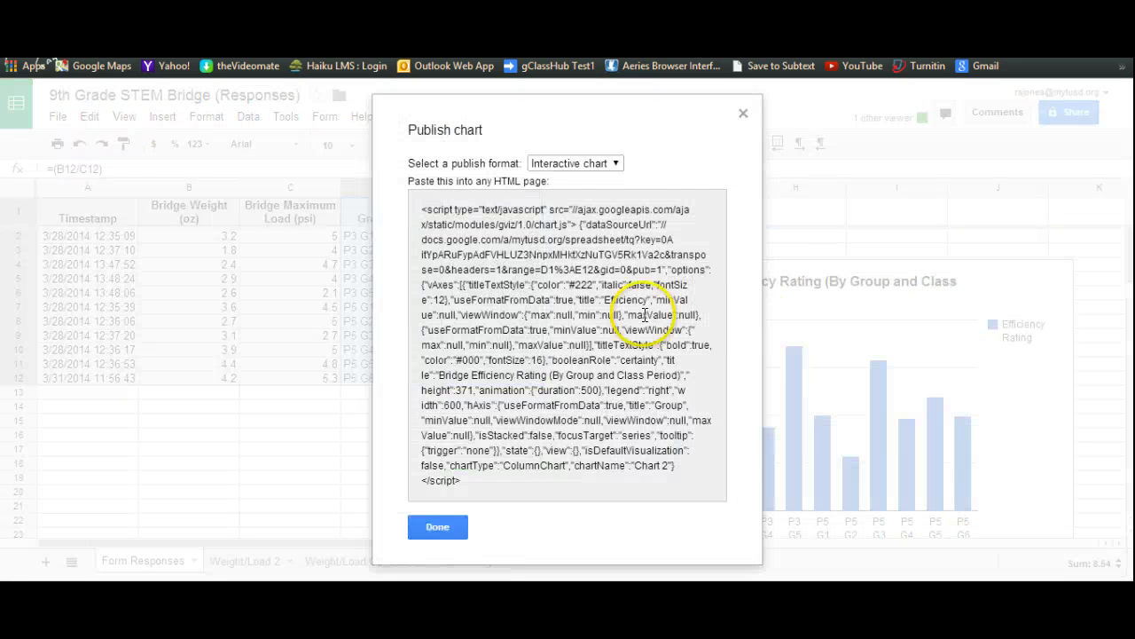
{"action": "left_click", "coordinate": [615, 164]}
{"action": "left_click", "coordinate": [559, 211]}
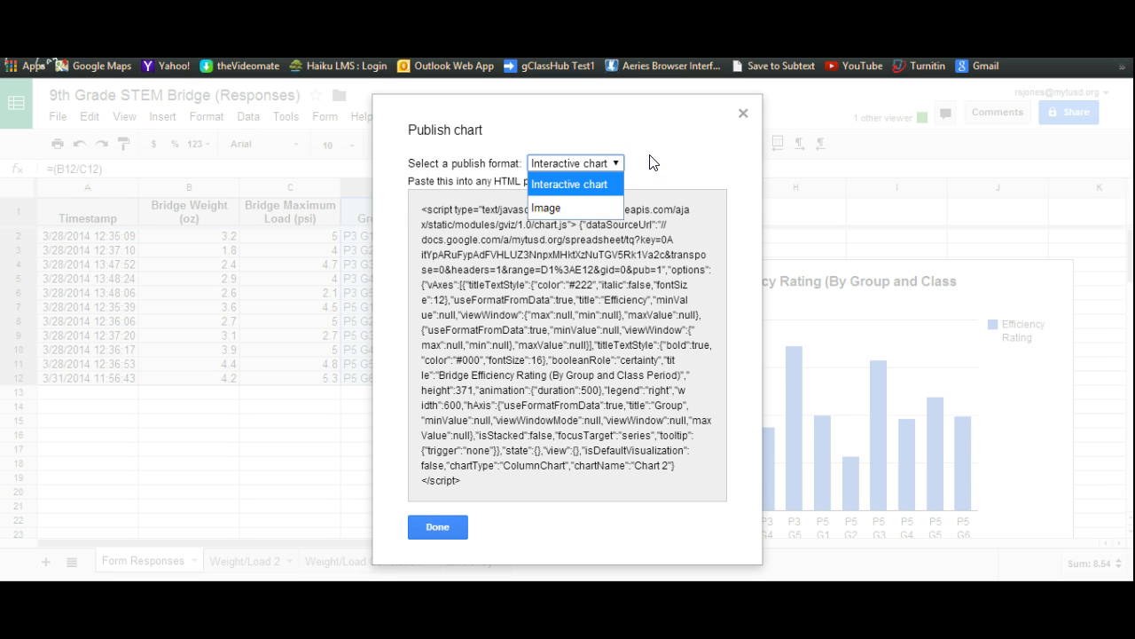
{"action": "left_click", "coordinate": [568, 204]}
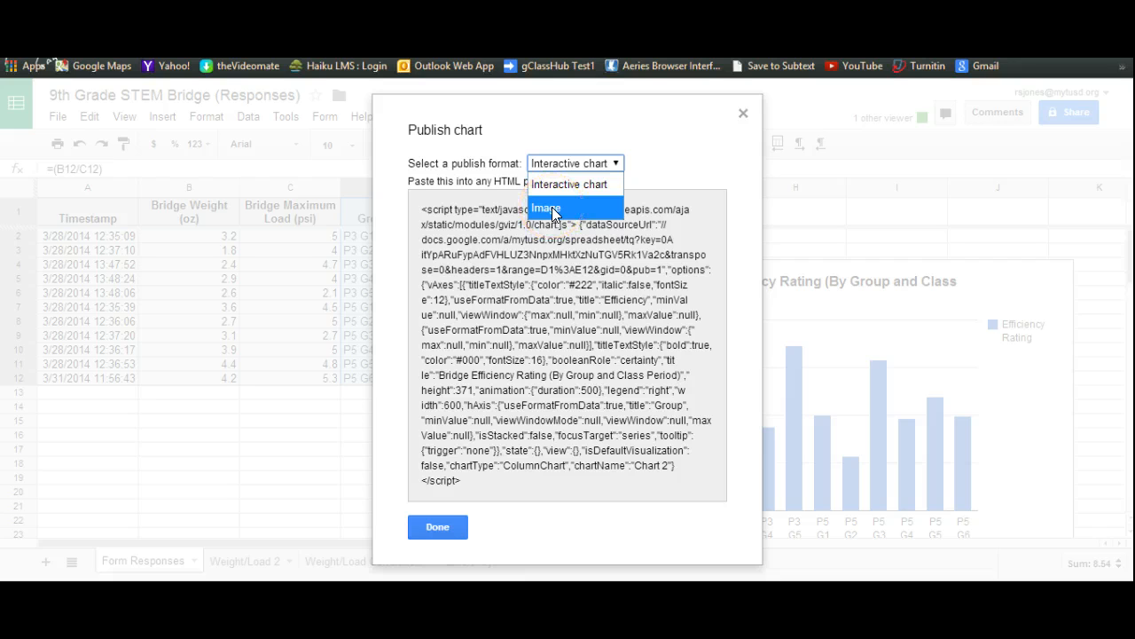
{"action": "left_click", "coordinate": [577, 195]}
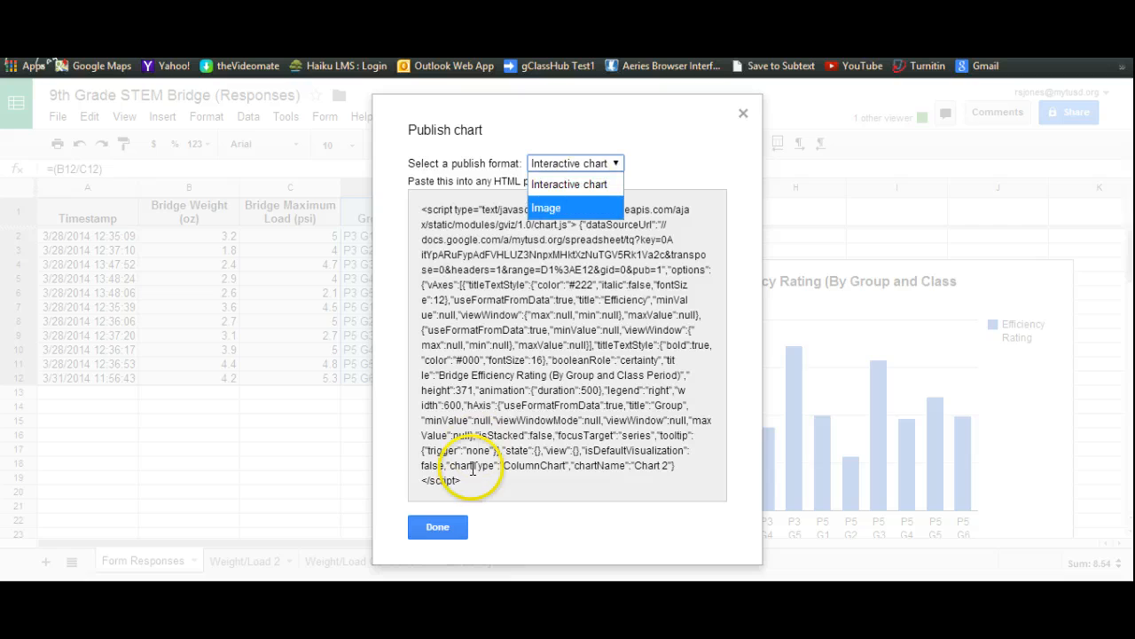
{"action": "left_click", "coordinate": [448, 527]}
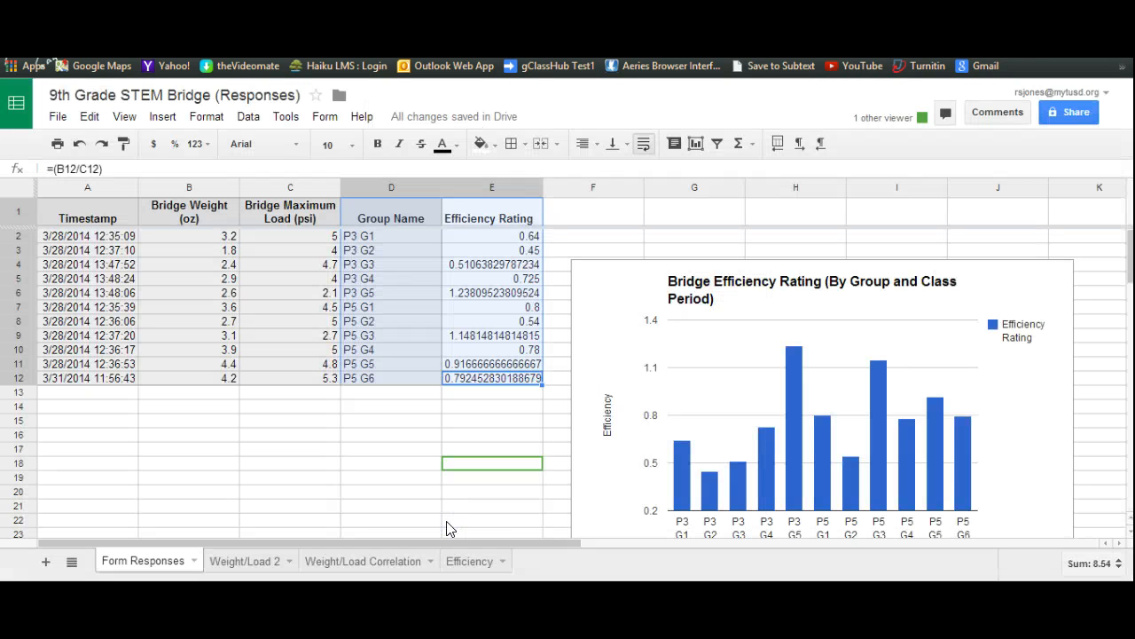